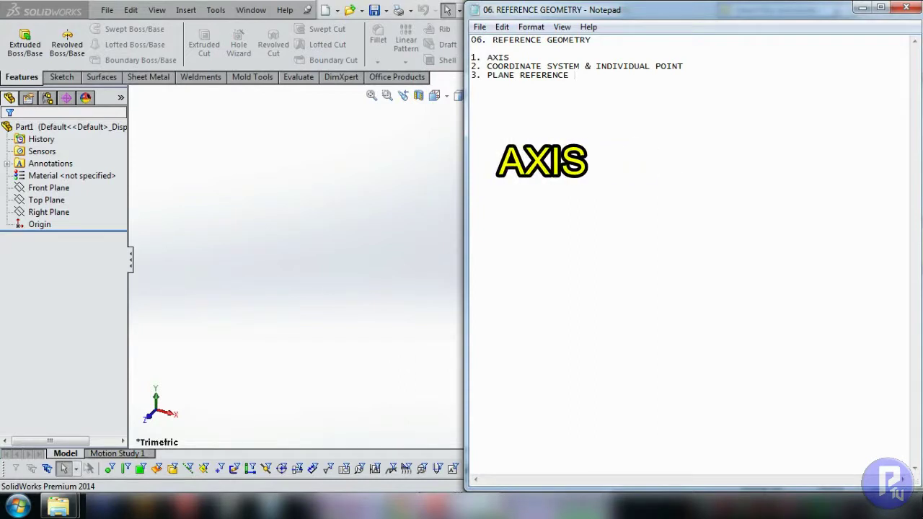
# - Highlight 'REFERENCE GEOMETRY' and '1. AXIS' in the Notepad outline, then return to SolidWorks
pyautogui.moveTo(493, 39); pyautogui.dragTo(580, 40)
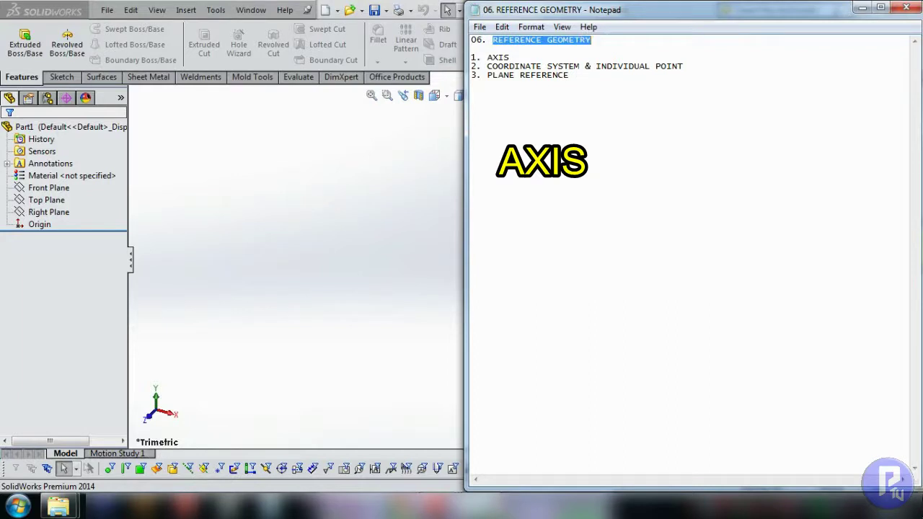
pyautogui.click(634, 122)
pyautogui.moveTo(470, 56); pyautogui.dragTo(509, 57)
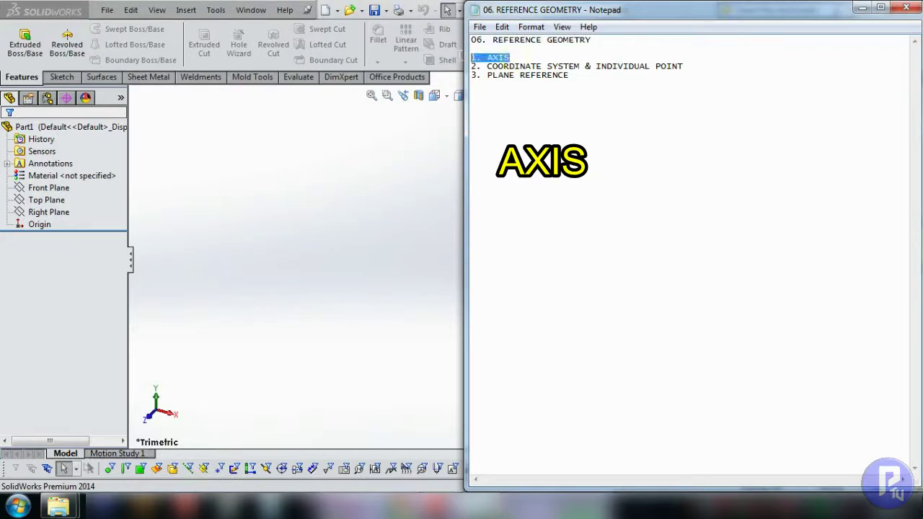
pyautogui.click(598, 179)
pyautogui.click(396, 239)
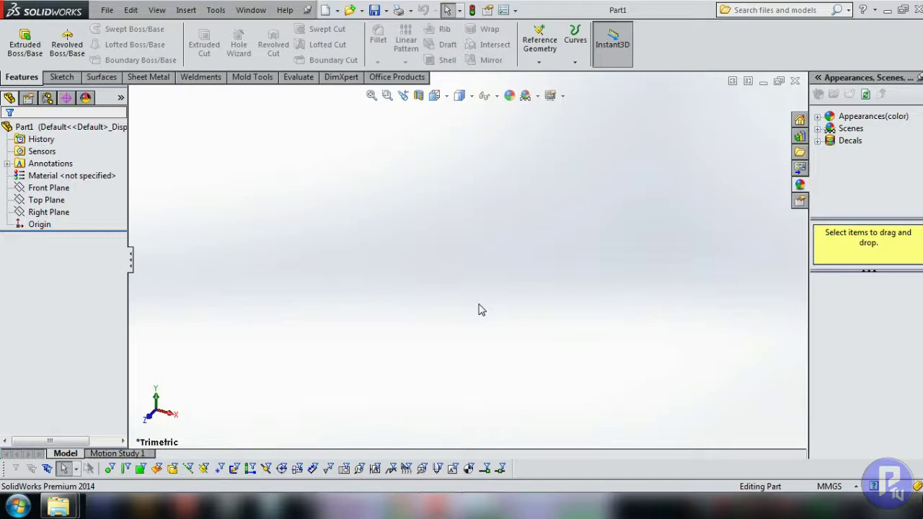
# - Show the Top Plane and Right Plane from the FeatureManager tree
pyautogui.click(64, 189)
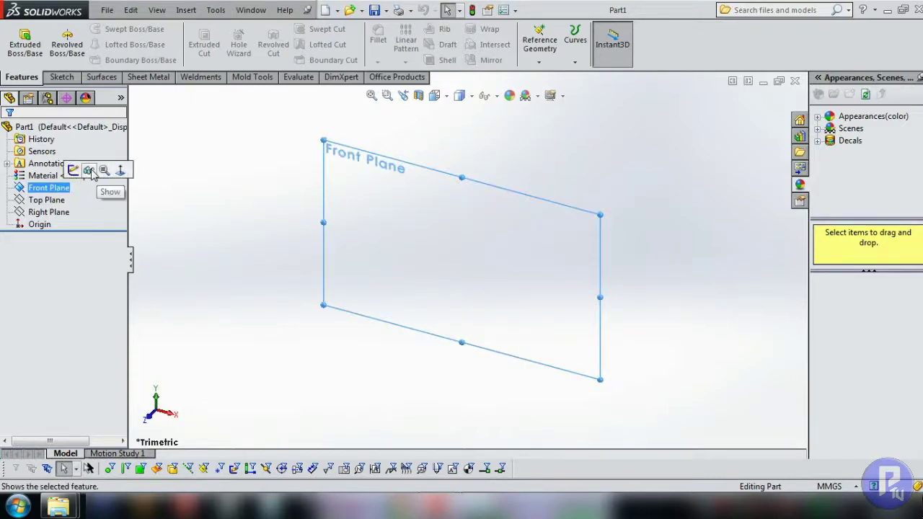
pyautogui.click(51, 201)
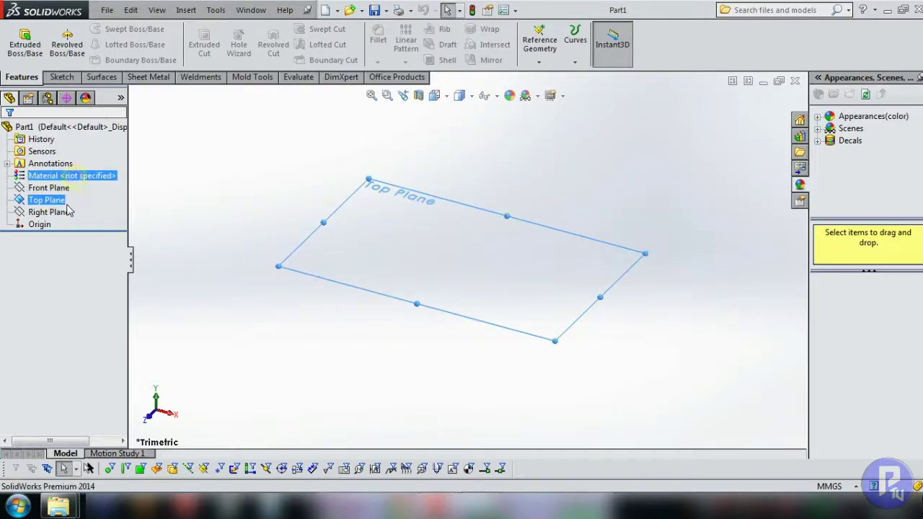
pyautogui.click(49, 212)
pyautogui.click(78, 201)
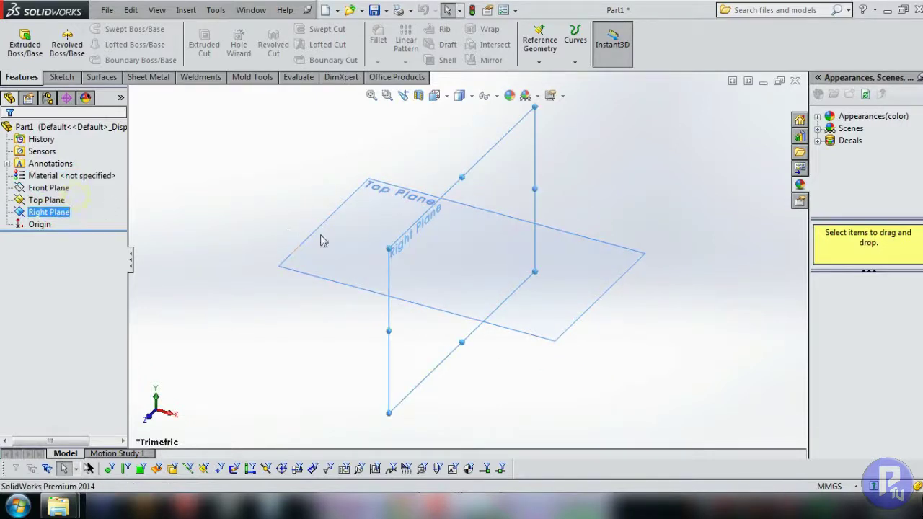
pyautogui.click(653, 181)
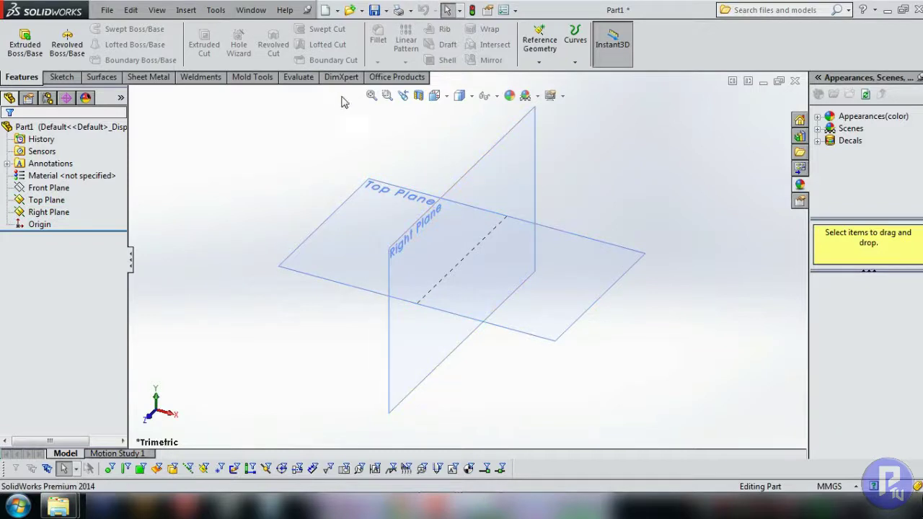
# - Start the Reference Geometry Axis command, then move to the sketching tools
pyautogui.click(538, 62)
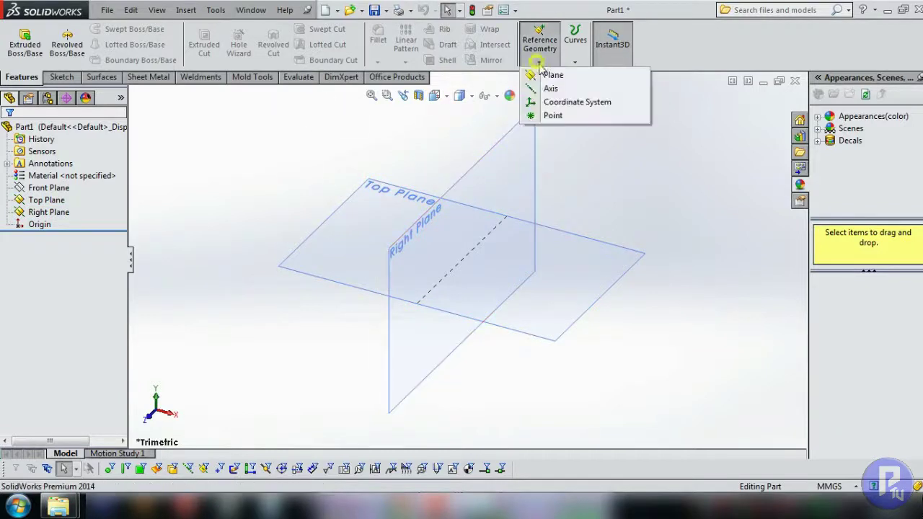
pyautogui.click(552, 88)
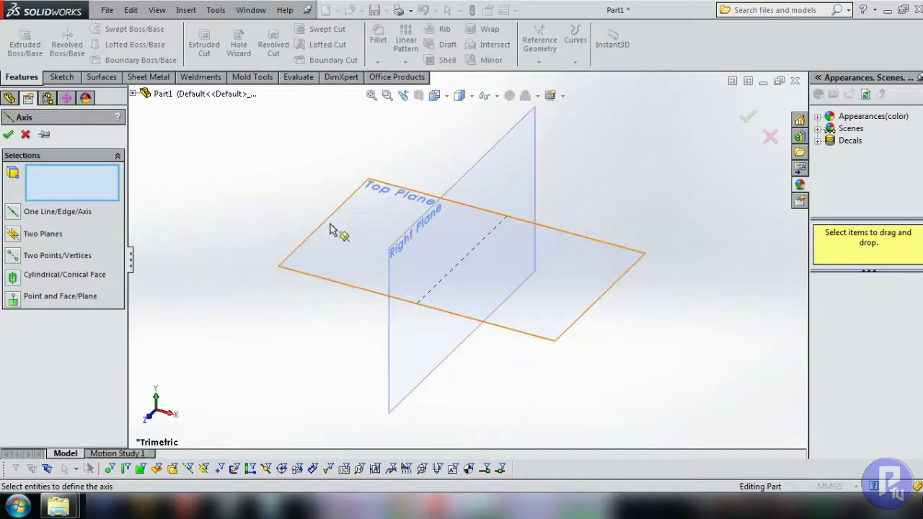
pyautogui.click(61, 76)
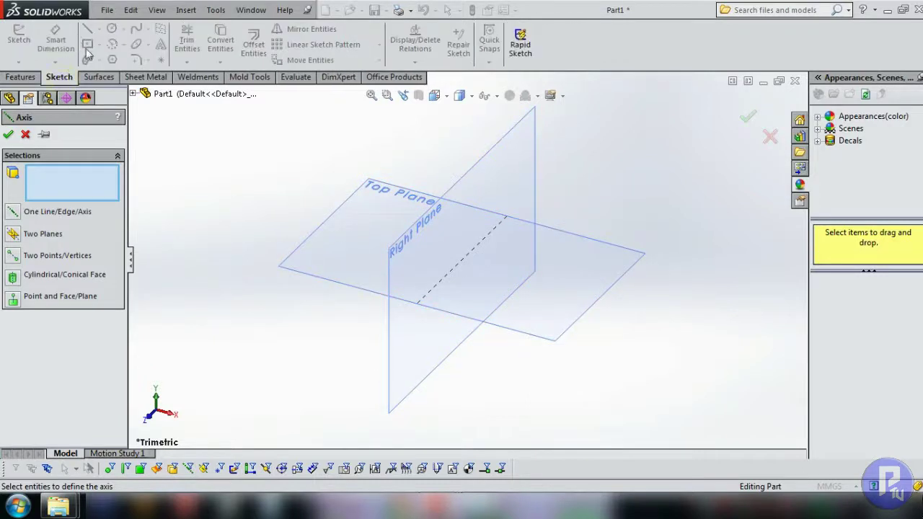
# - Cancel the pending axis and draw one line in a new Front Plane sketch, then exit it
pyautogui.click(26, 135)
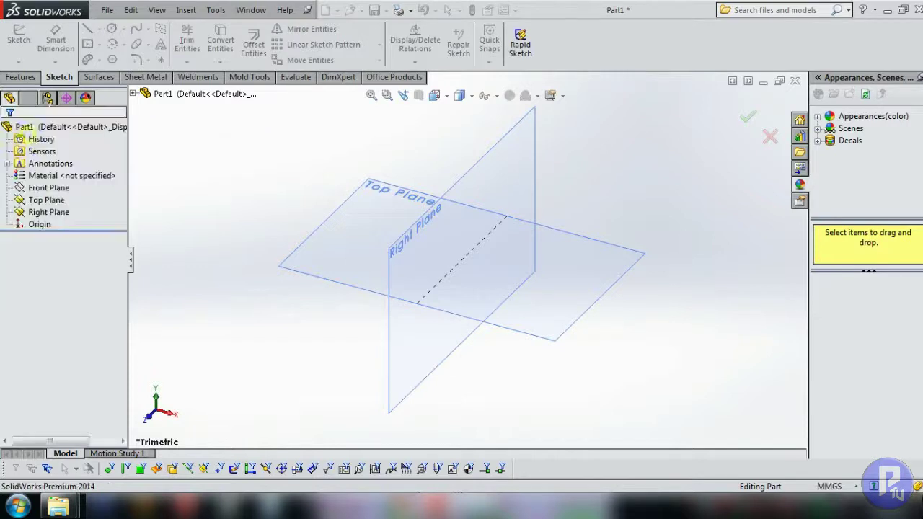
pyautogui.click(87, 29)
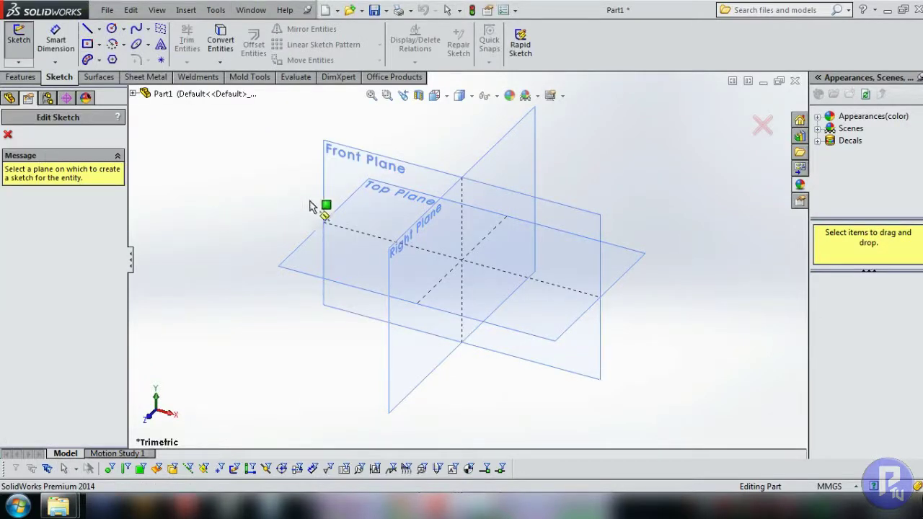
pyautogui.click(382, 232)
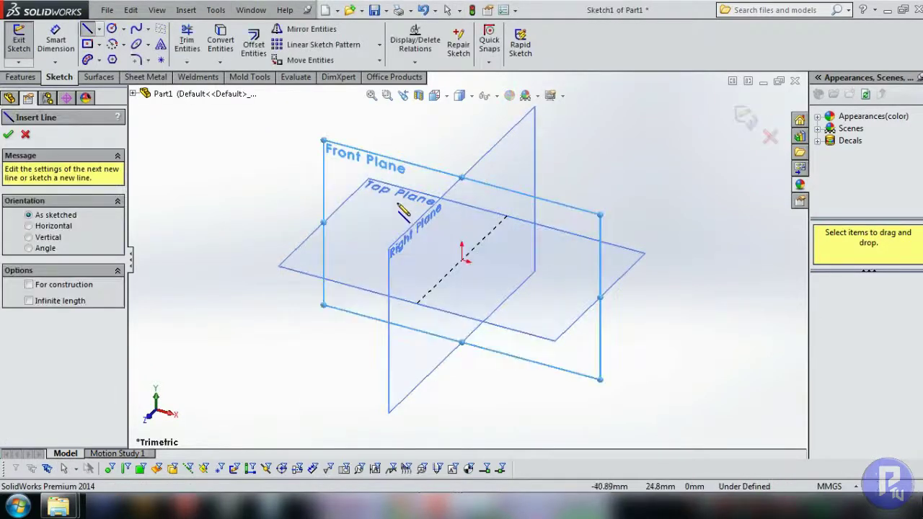
pyautogui.click(396, 202)
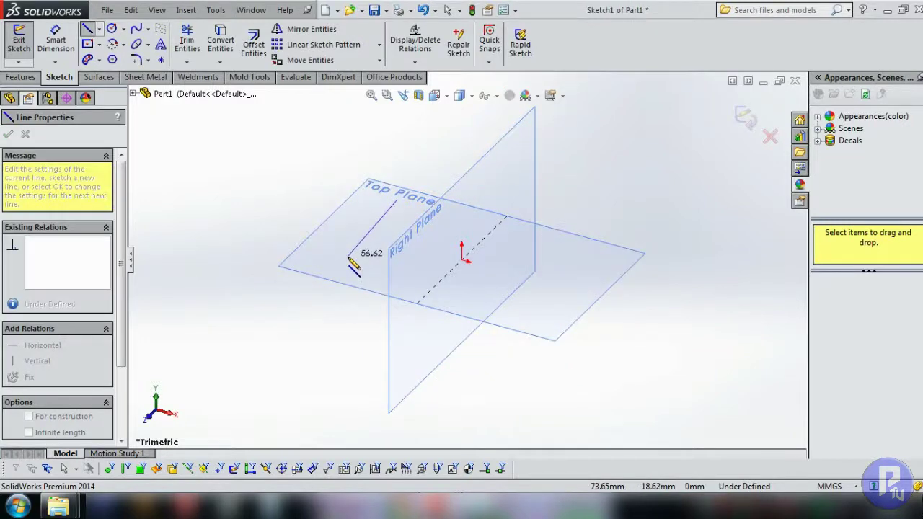
pyautogui.click(337, 258)
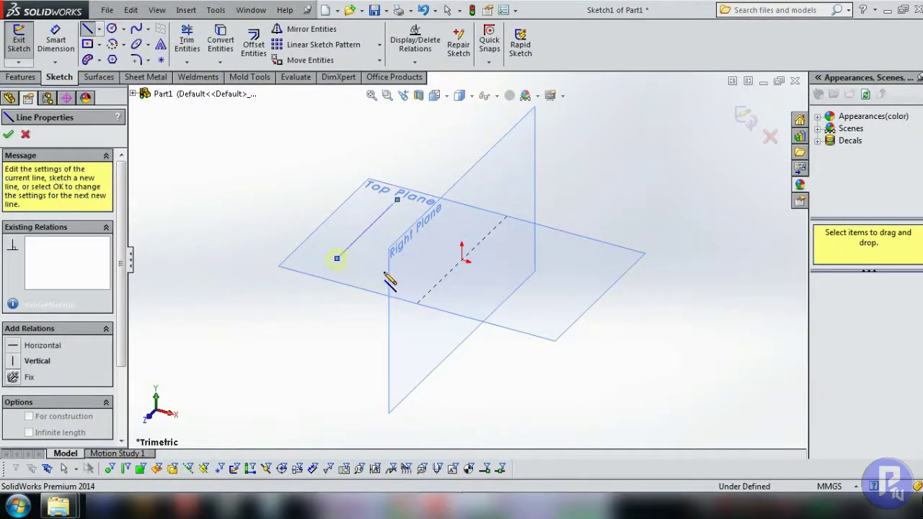
pyautogui.press('Escape')
pyautogui.press('Escape')
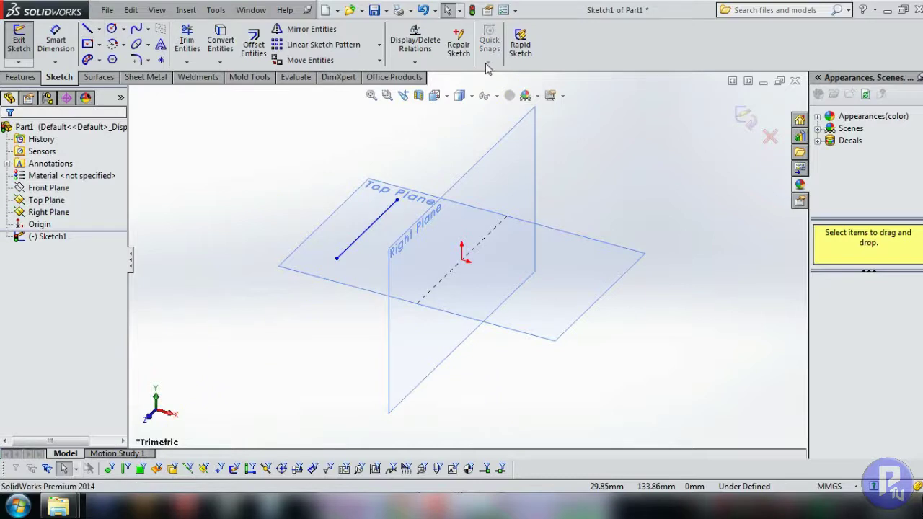
pyautogui.click(21, 77)
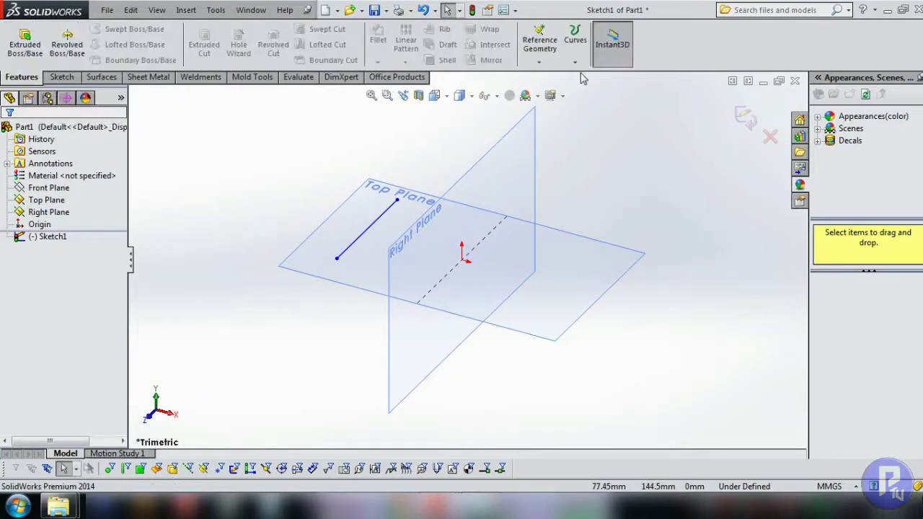
pyautogui.click(743, 117)
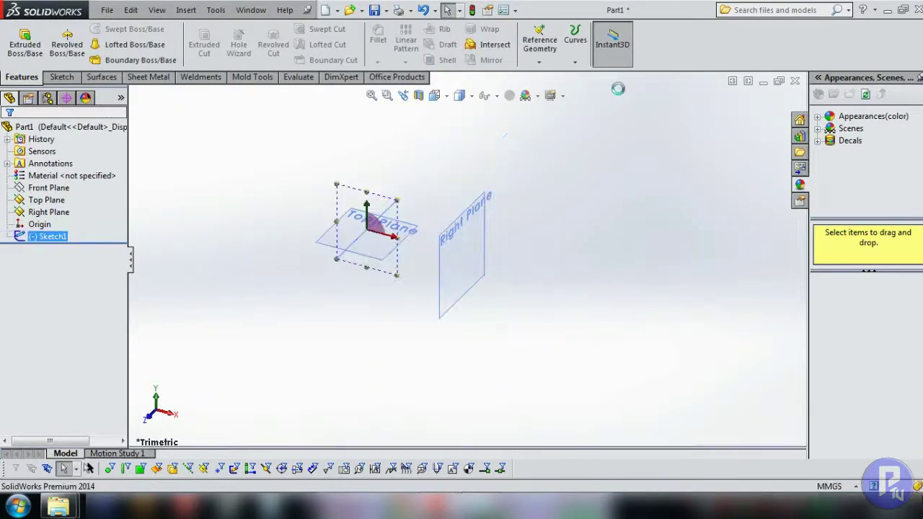
# - Create Axis1 from Sketch1's line
pyautogui.click(539, 62)
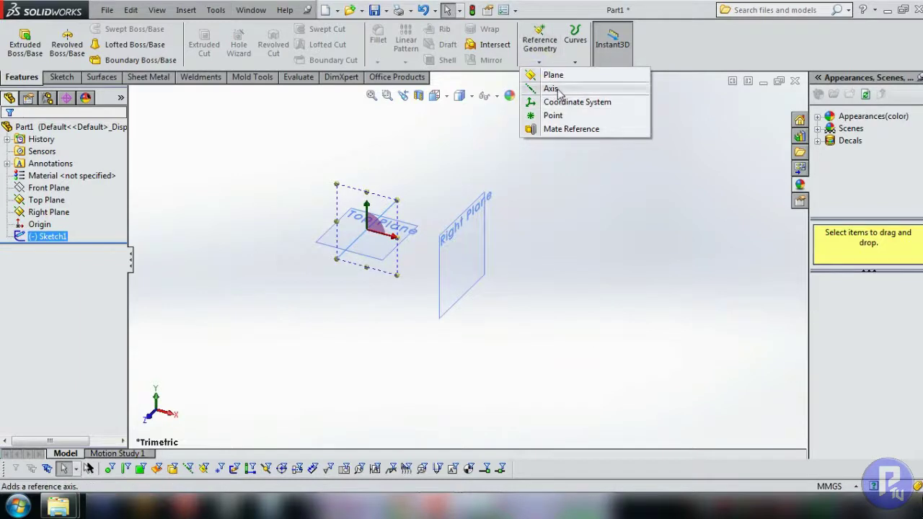
pyautogui.click(551, 88)
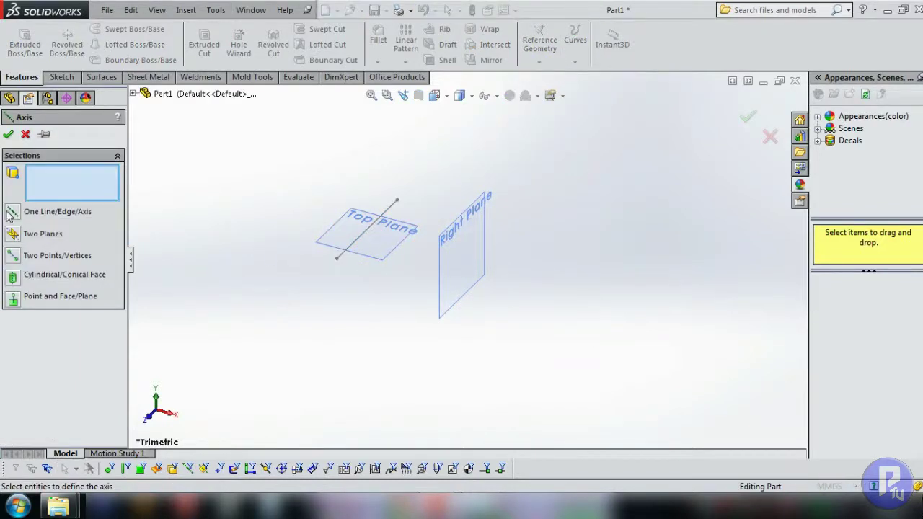
pyautogui.click(363, 238)
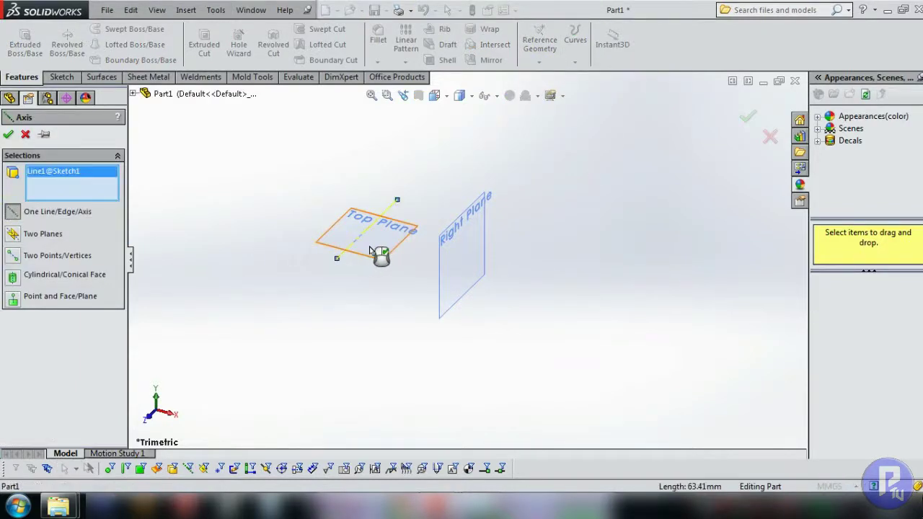
pyautogui.click(8, 134)
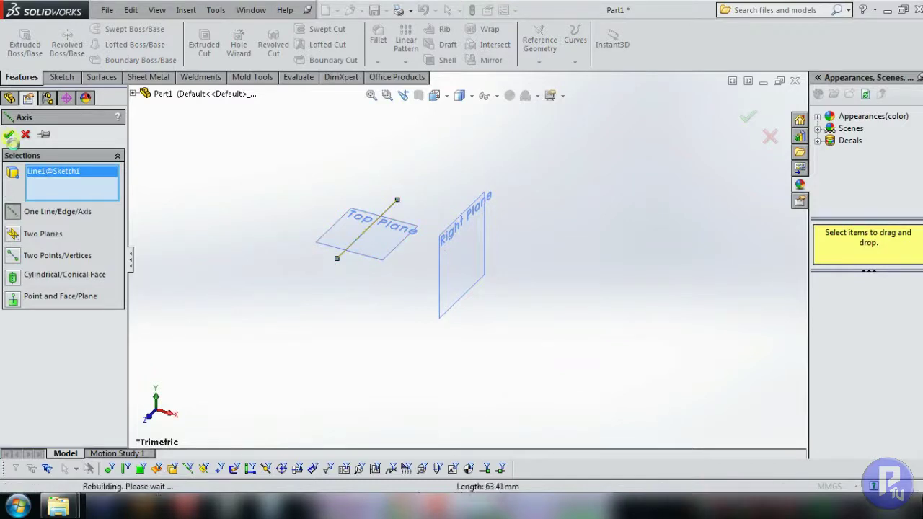
# - Hide Sketch1 so only Axis1 remains visible
pyautogui.scroll(-2, 382, 248)
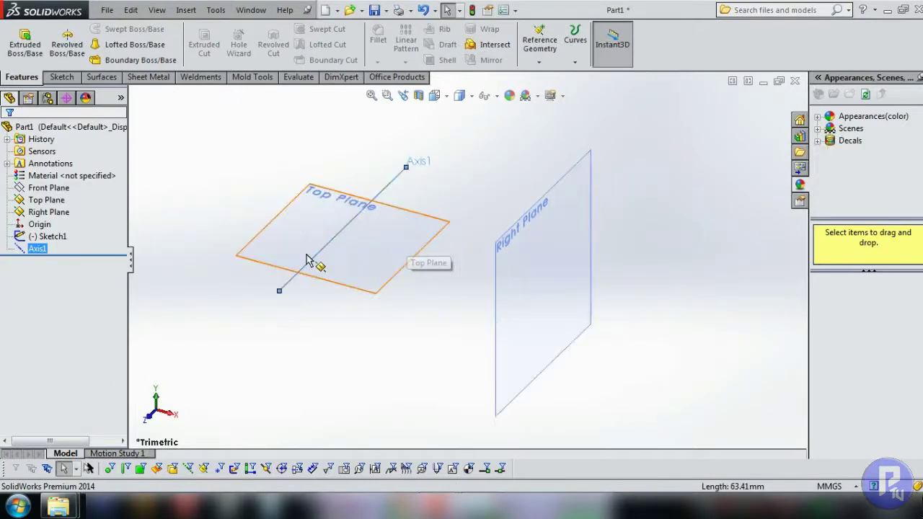
pyautogui.click(63, 237)
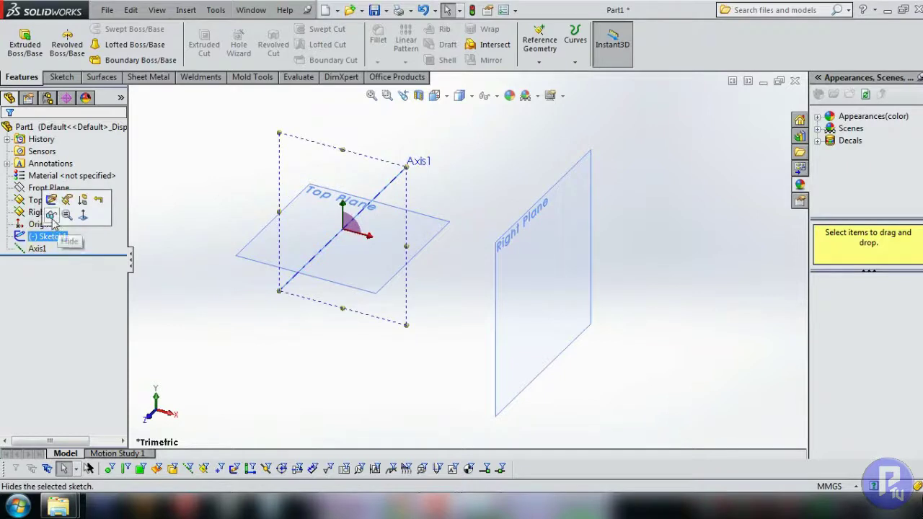
pyautogui.click(51, 214)
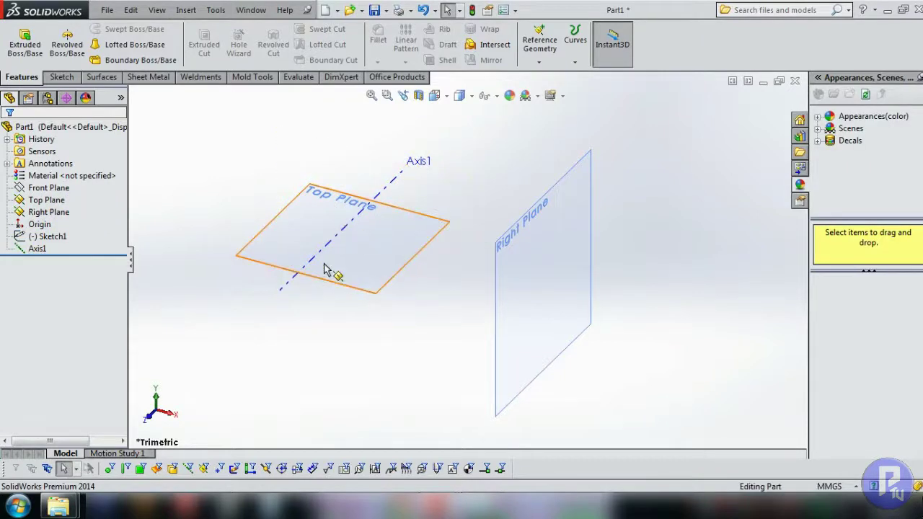
pyautogui.scroll(2, 449, 250)
pyautogui.scroll(1, 448, 250)
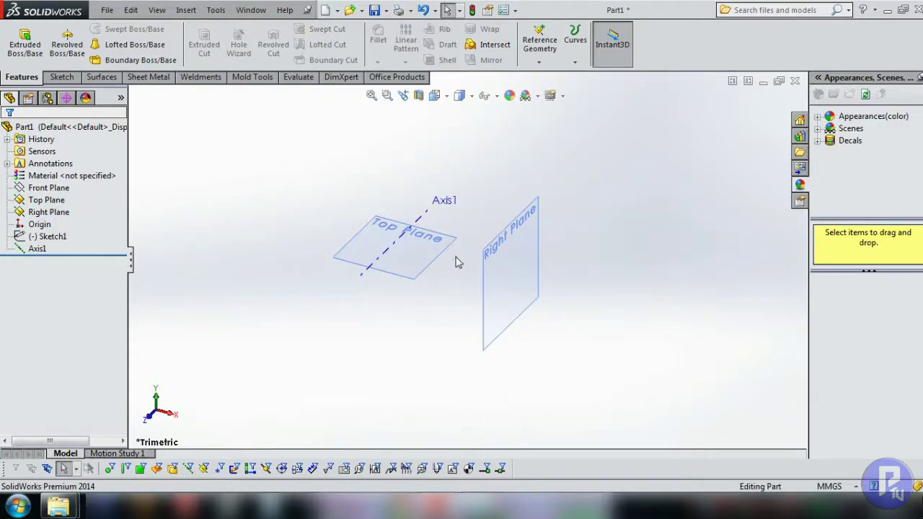
# - Create Axis2 with the Two Planes option, selecting Top Plane and Right Plane
pyautogui.click(550, 65)
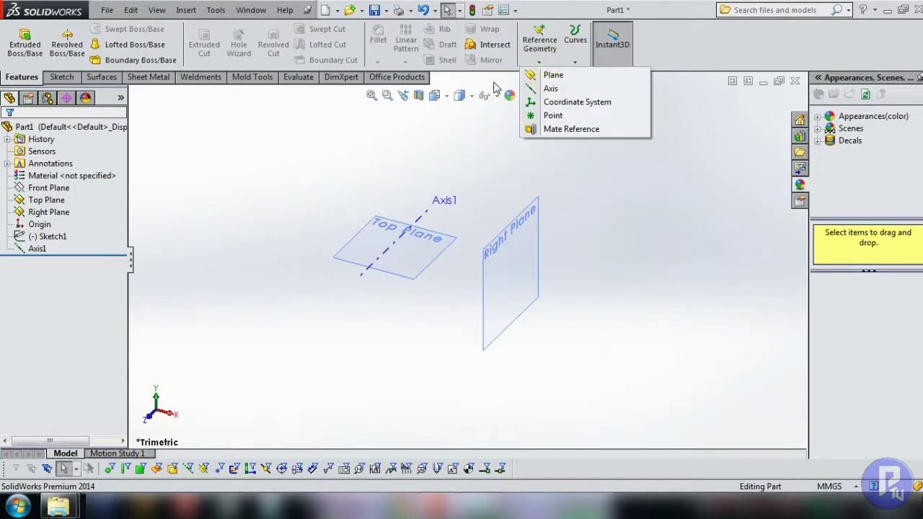
pyautogui.click(551, 89)
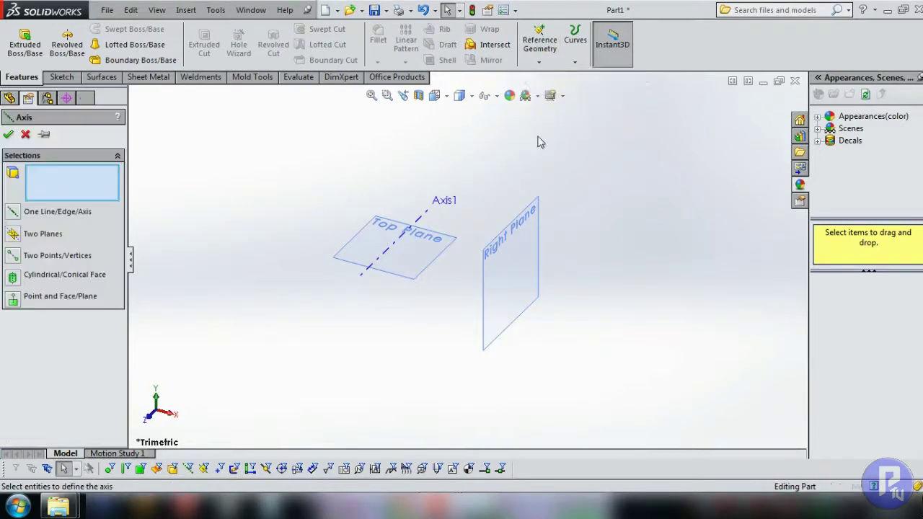
pyautogui.click(14, 238)
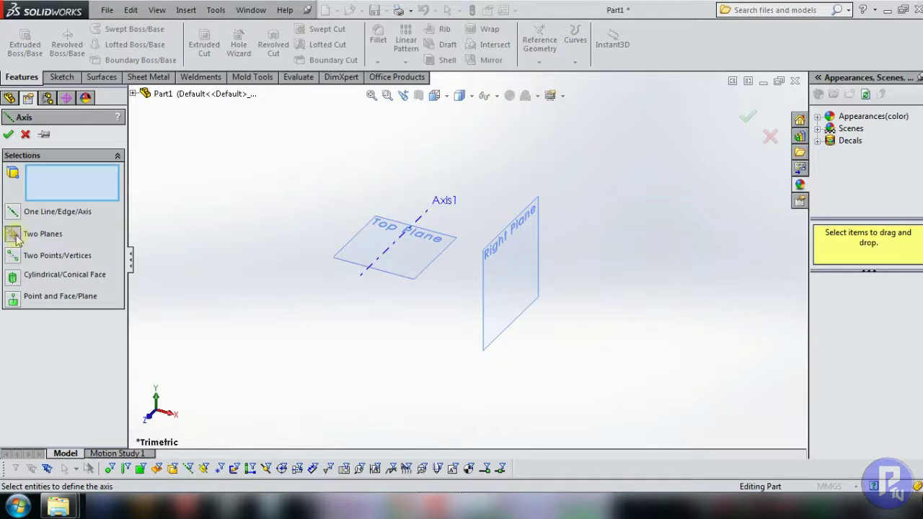
pyautogui.click(413, 264)
pyautogui.click(505, 305)
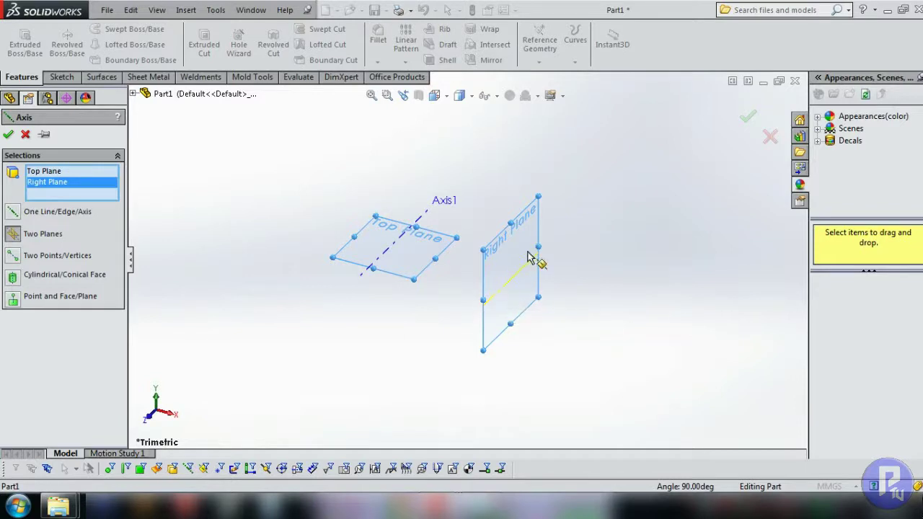
pyautogui.scroll(-2, 532, 264)
pyautogui.scroll(-3, 531, 268)
pyautogui.scroll(2, 447, 338)
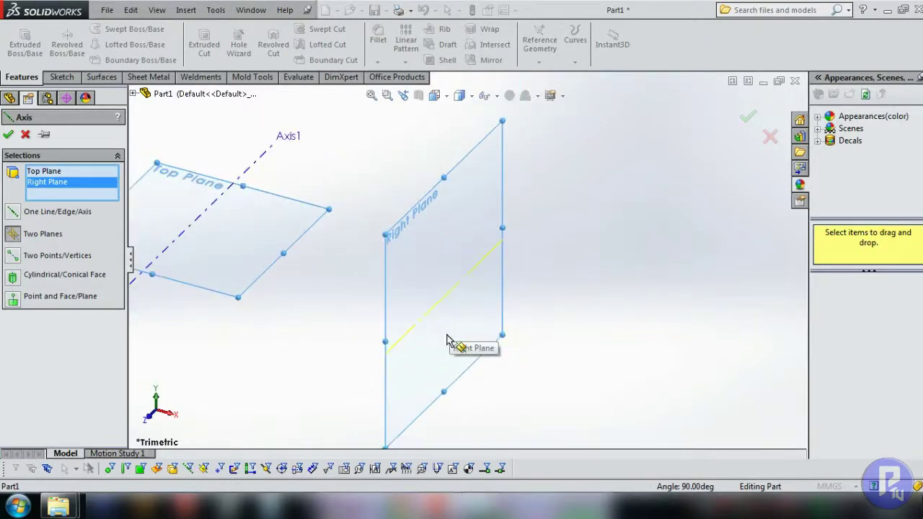
pyautogui.click(8, 135)
pyautogui.scroll(-3, 476, 357)
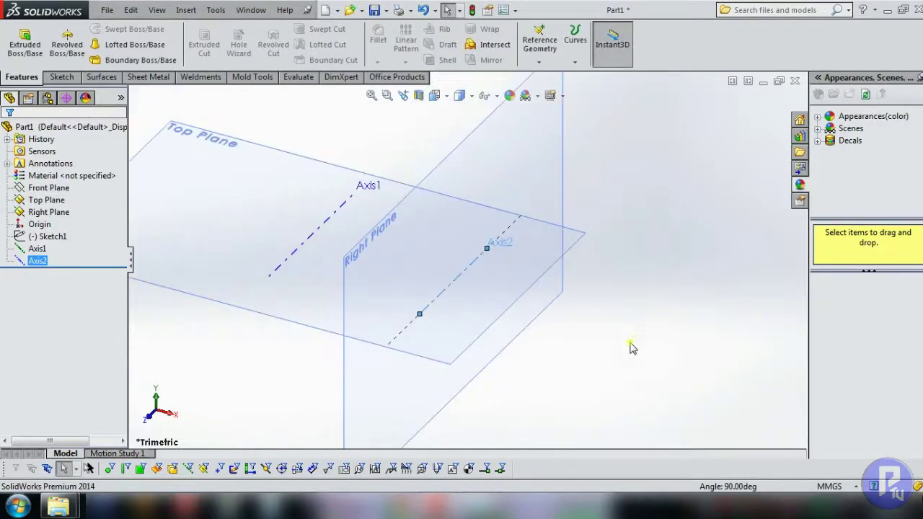
# - Start another reference axis and cancel it unfinished
pyautogui.scroll(3, 469, 335)
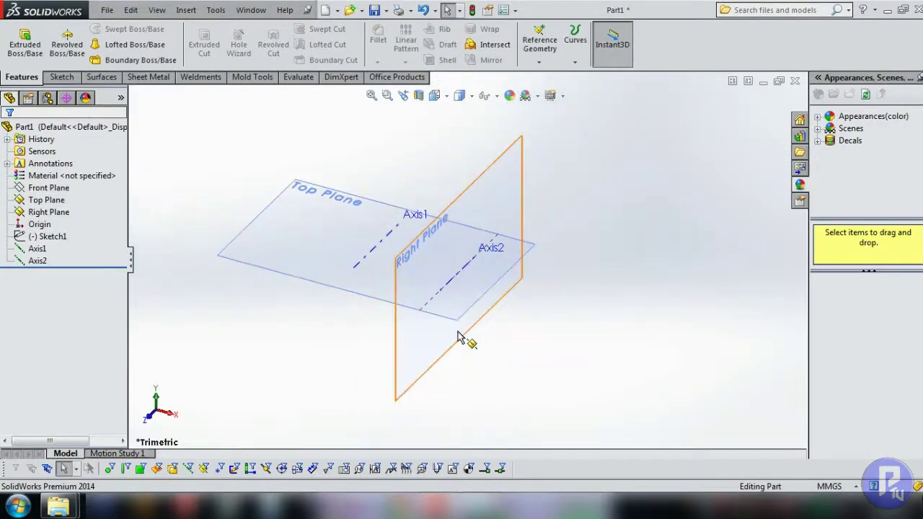
pyautogui.click(539, 60)
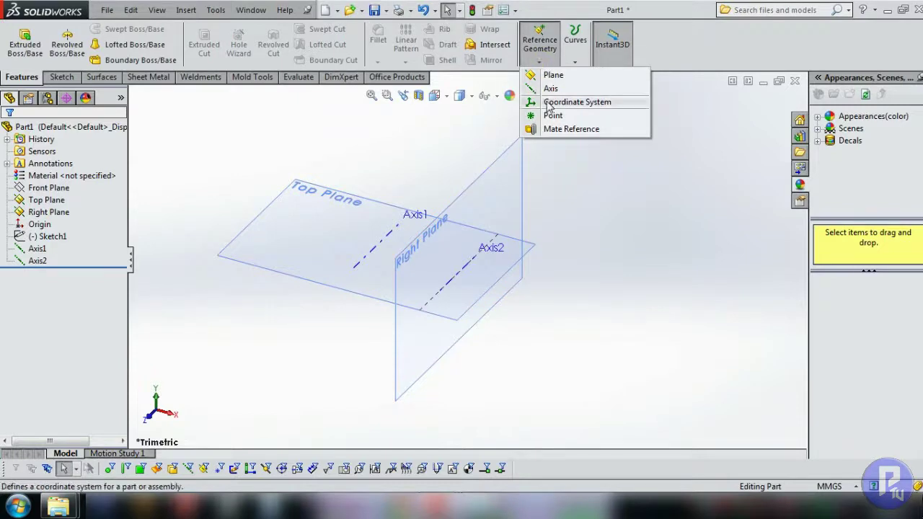
pyautogui.click(551, 88)
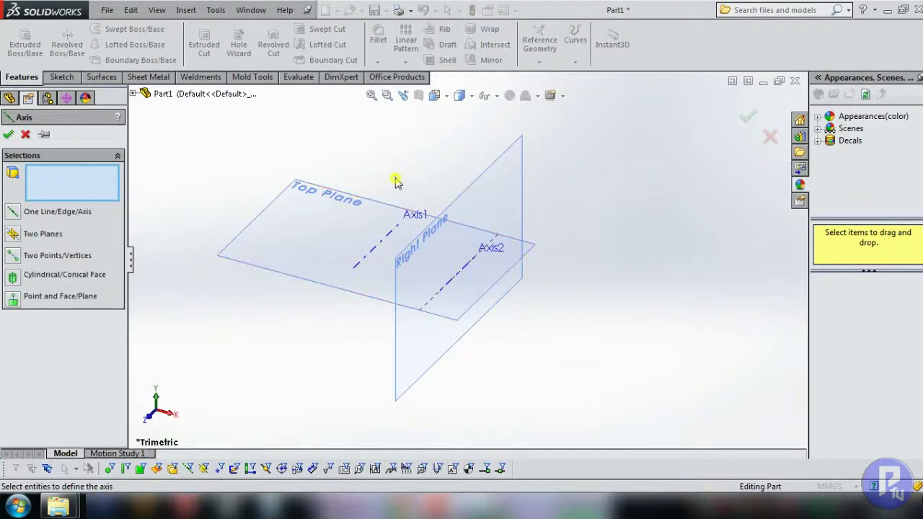
pyautogui.press('Escape')
# - Edit Sketch1 to add two sketch points at Top Plane's back and front corners
pyautogui.click(47, 236)
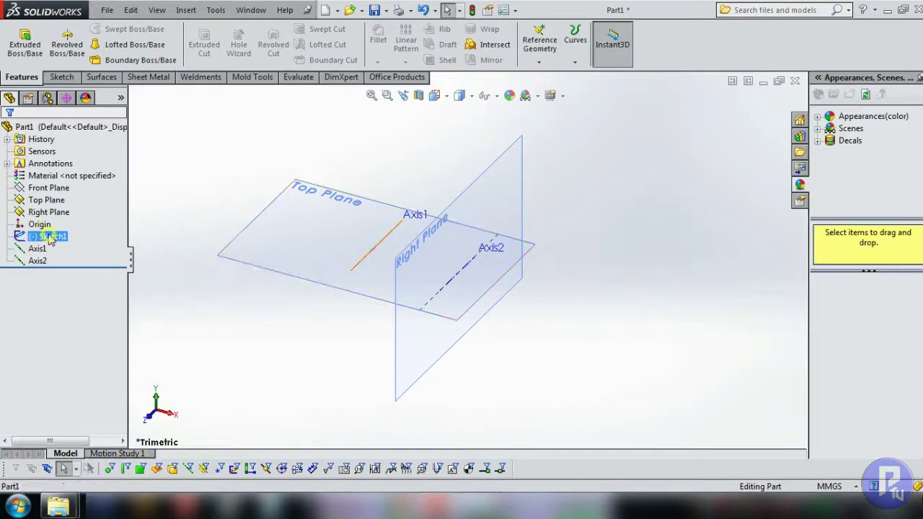
pyautogui.click(59, 192)
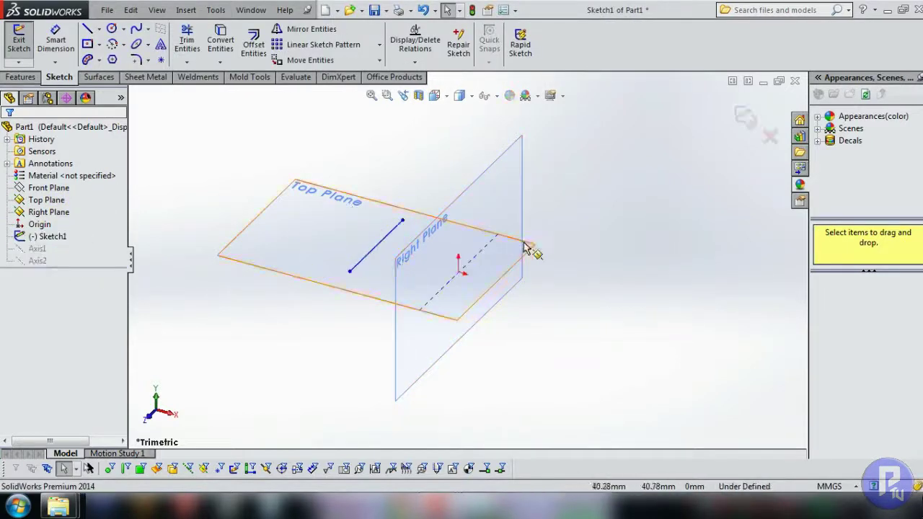
pyautogui.click(160, 60)
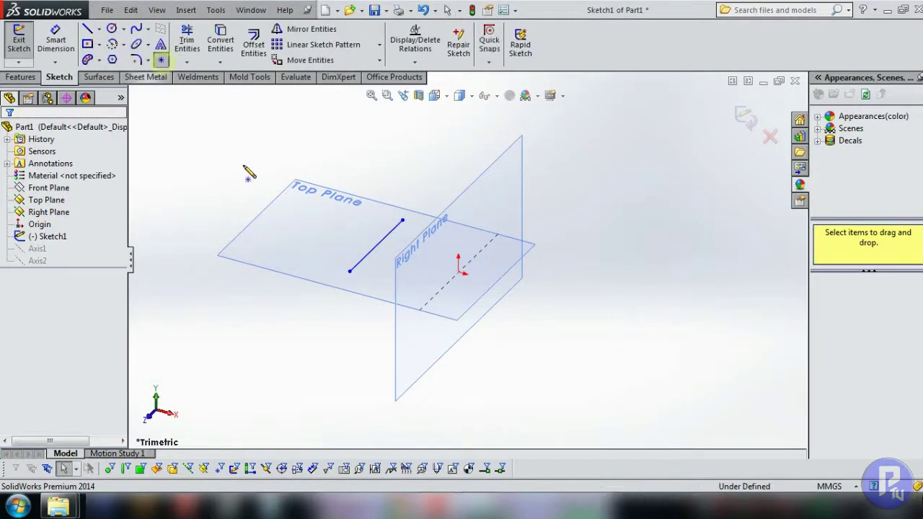
pyautogui.click(300, 192)
pyautogui.click(458, 316)
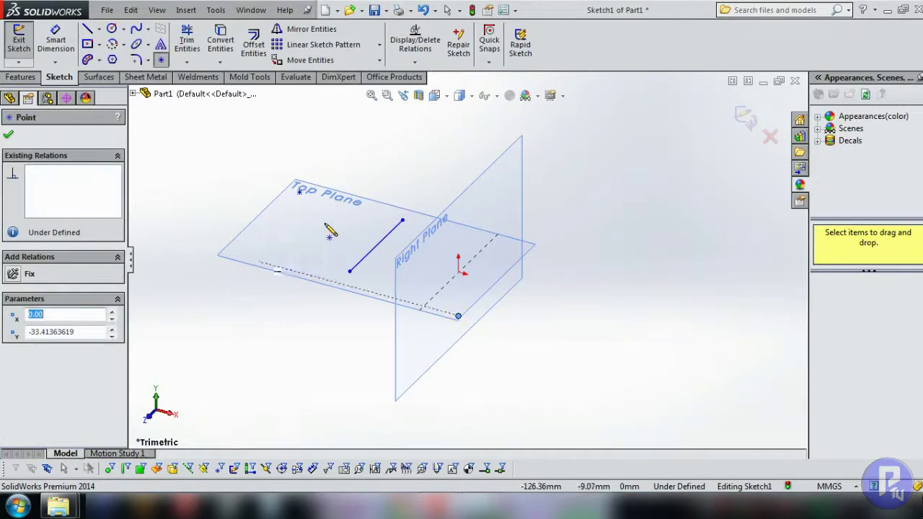
pyautogui.press('Escape')
pyautogui.click(750, 119)
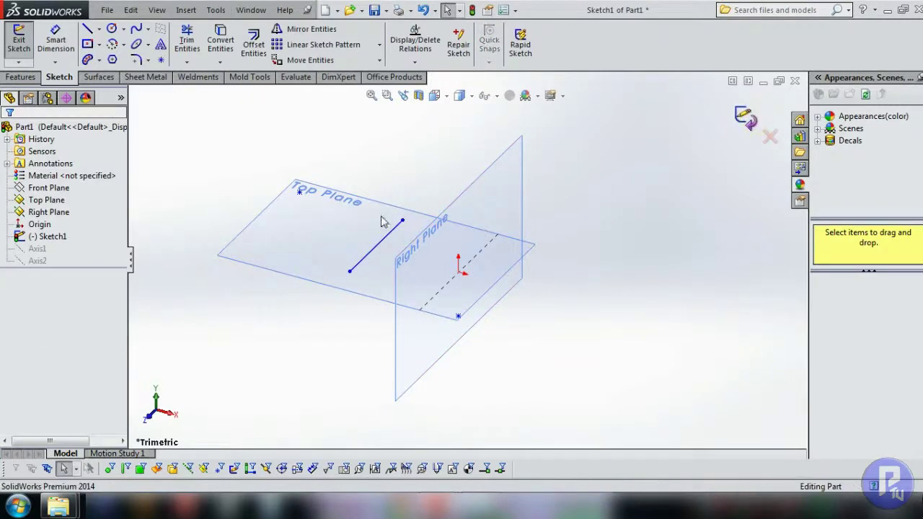
# - Create Axis3 with the Two Points option through Sketch1's two corner points
pyautogui.click(543, 65)
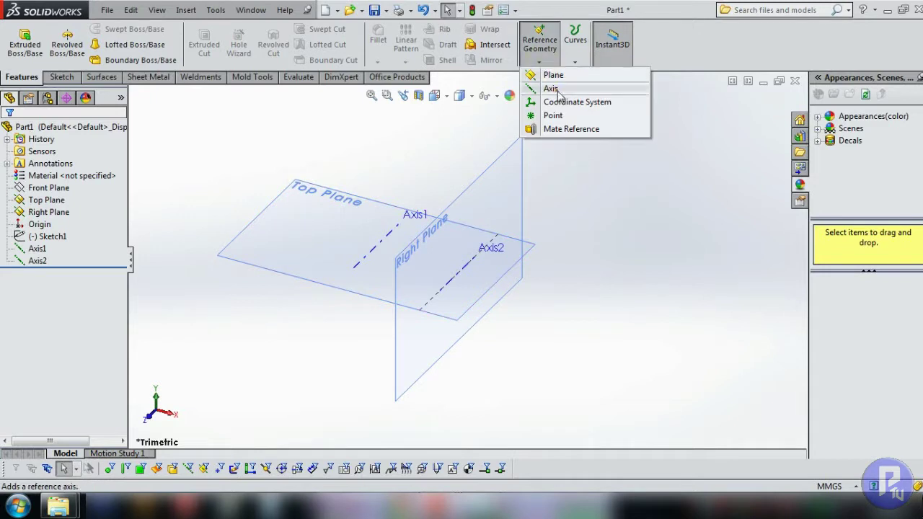
pyautogui.click(557, 90)
pyautogui.click(13, 258)
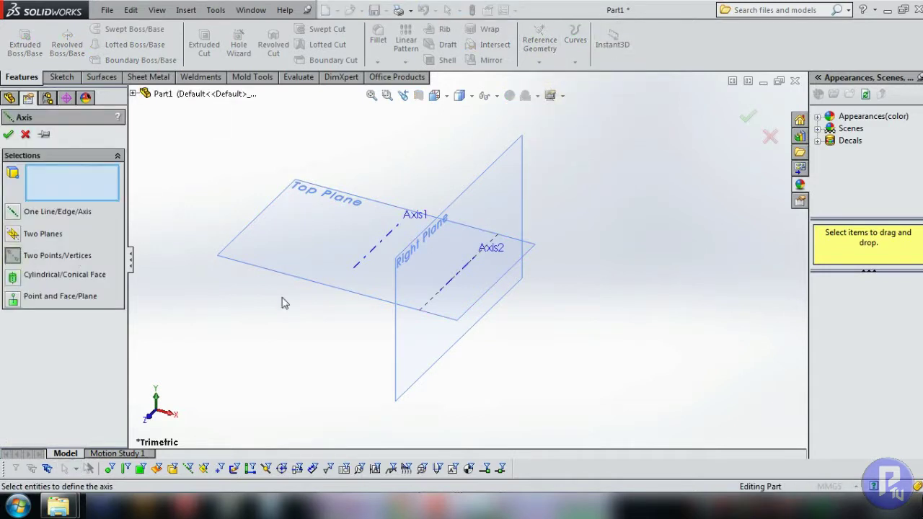
pyautogui.click(133, 93)
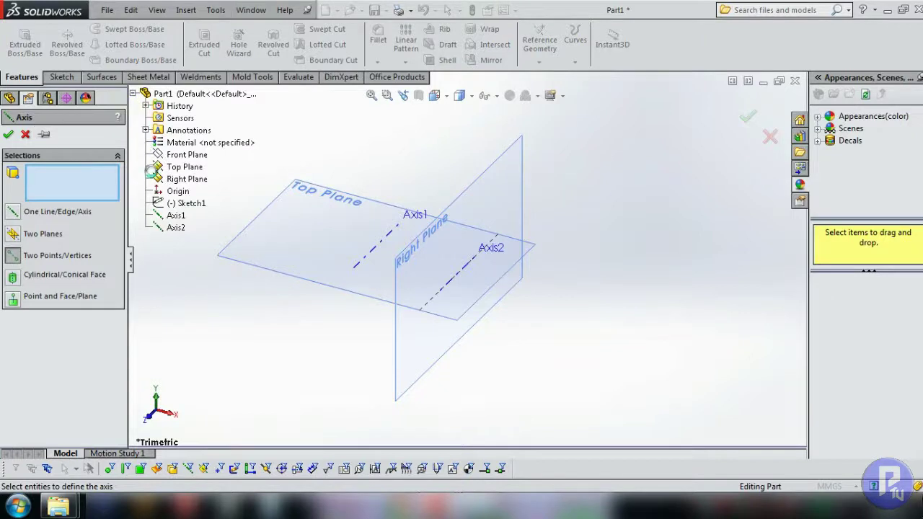
pyautogui.rightClick(195, 208)
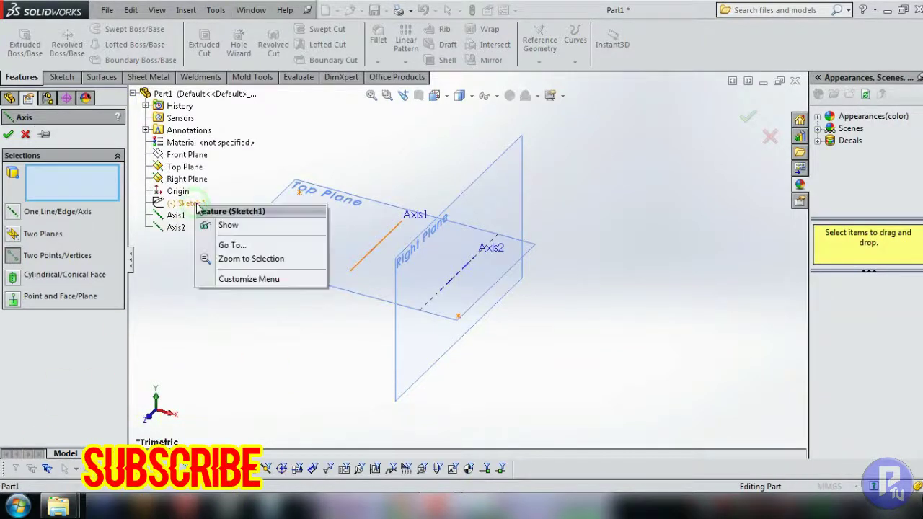
pyautogui.click(228, 343)
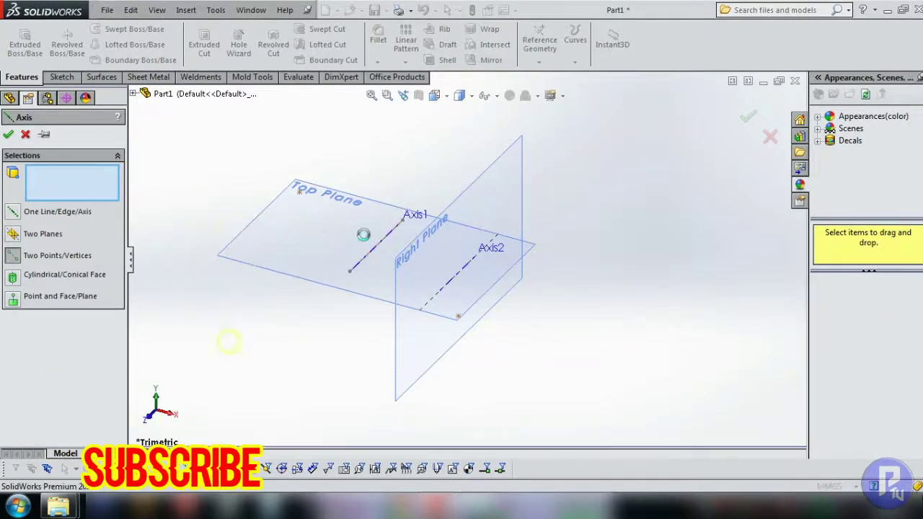
pyautogui.click(299, 191)
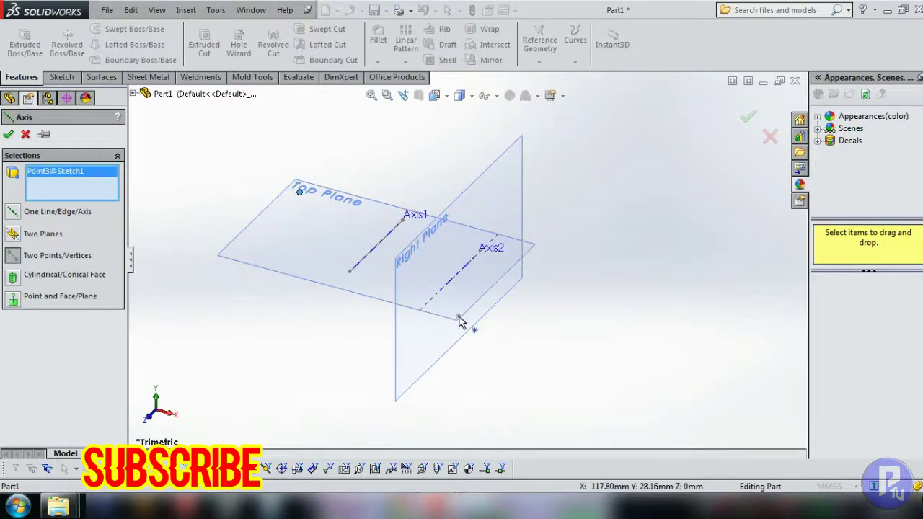
pyautogui.click(459, 317)
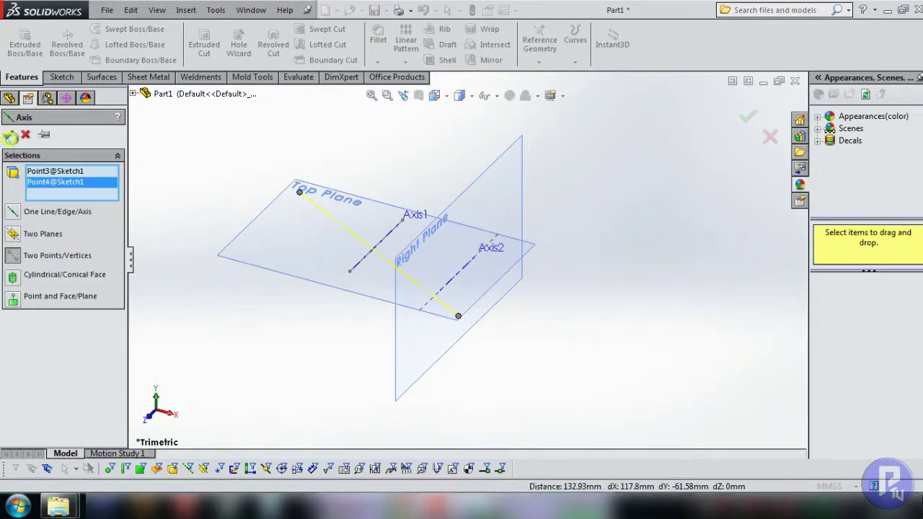
pyautogui.rightClick(634, 338)
pyautogui.moveTo(490, 339); pyautogui.dragTo(495, 225, button='middle')
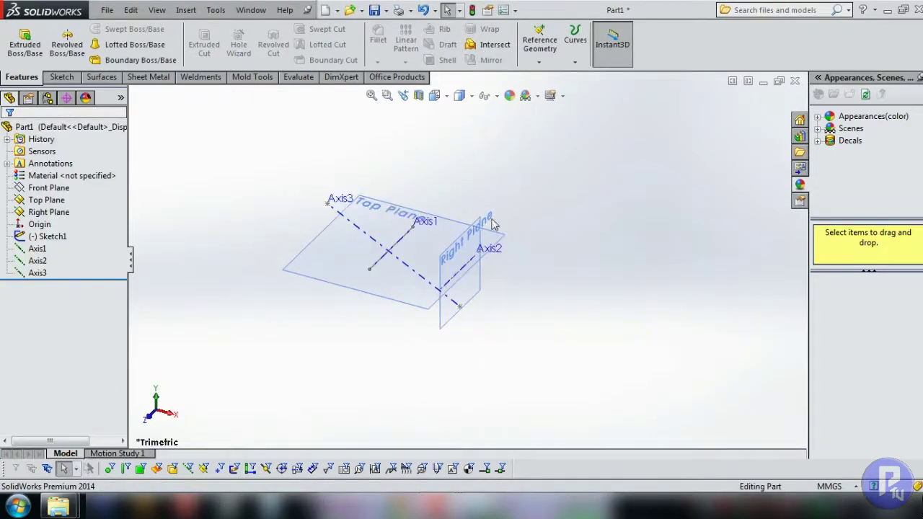
# - Start and cancel a coordinate system and another axis, keeping only Axis1 to Axis3
pyautogui.click(540, 62)
pyautogui.click(573, 103)
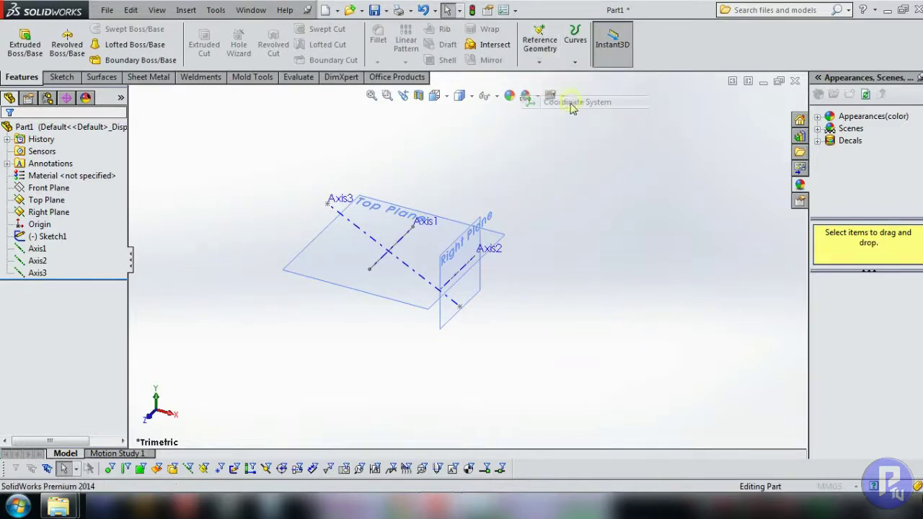
pyautogui.press('Escape')
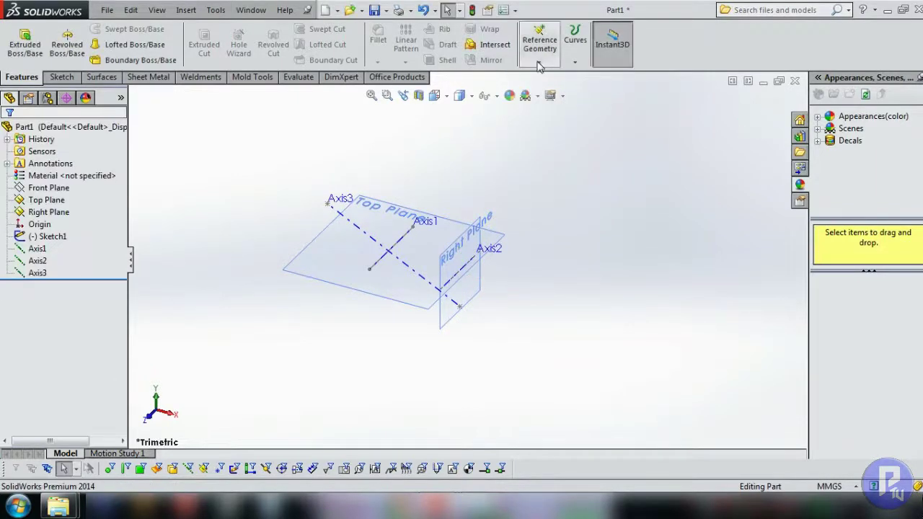
pyautogui.click(539, 62)
pyautogui.click(549, 89)
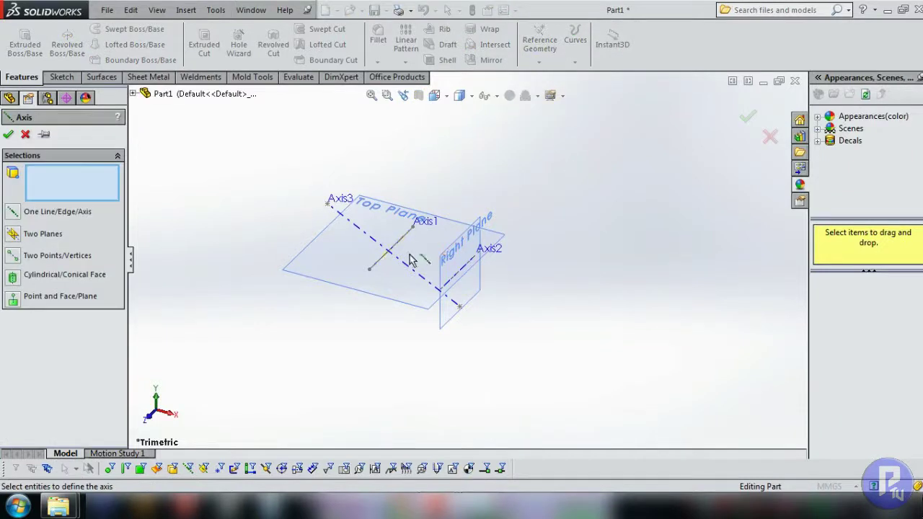
pyautogui.scroll(2, 481, 254)
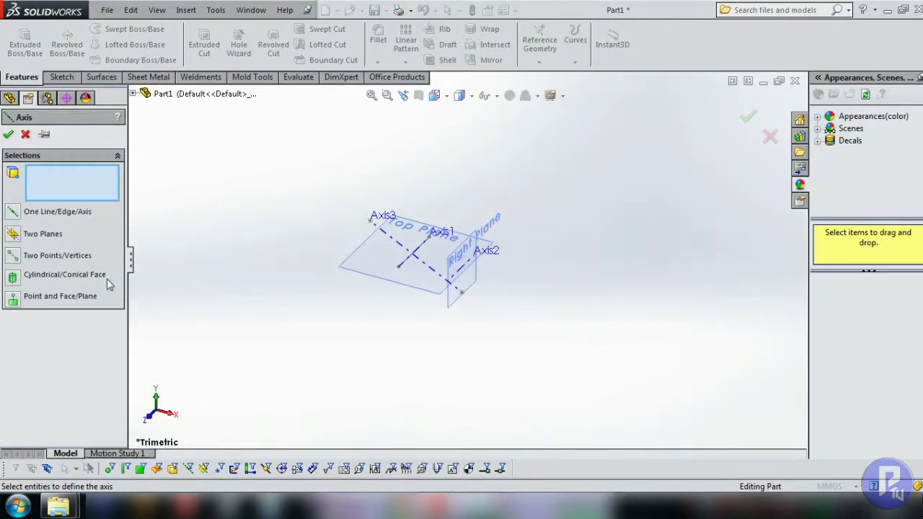
pyautogui.click(25, 135)
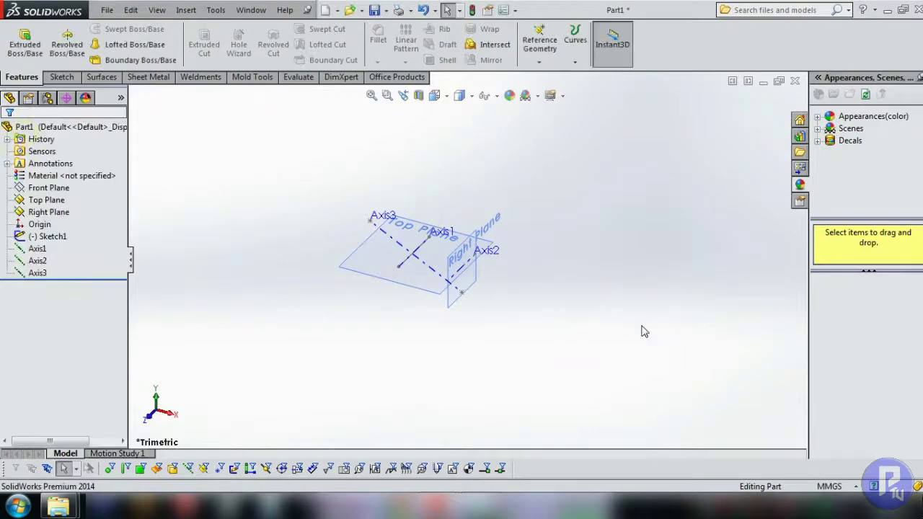
pyautogui.moveTo(440, 507)
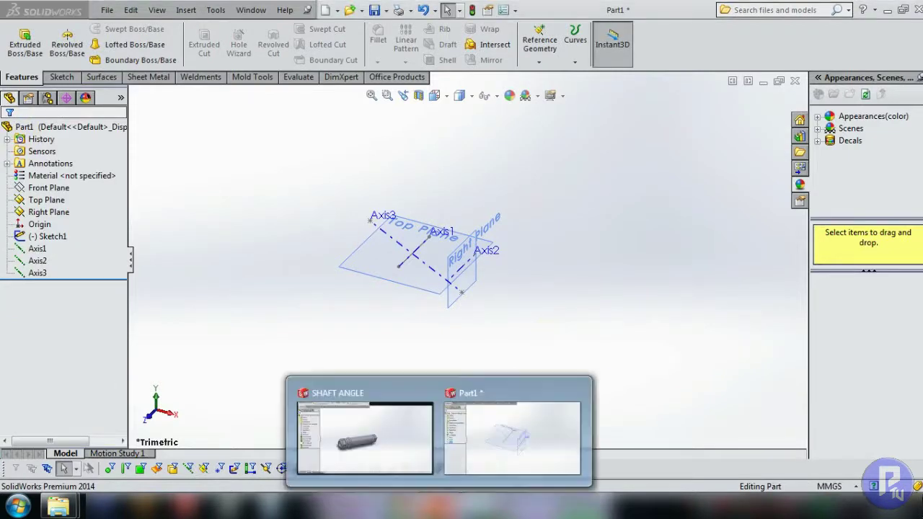
# - Switch to the SHAFT ANGLE document and orbit the shaft to a new angle
pyautogui.click(361, 422)
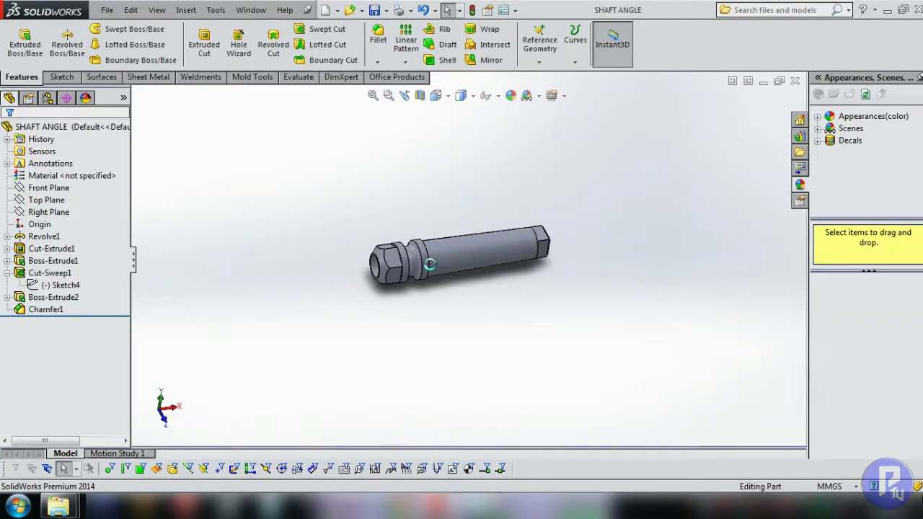
pyautogui.scroll(-1, 429, 266)
pyautogui.scroll(-3, 462, 282)
pyautogui.moveTo(473, 286); pyautogui.dragTo(490, 279, button='middle')
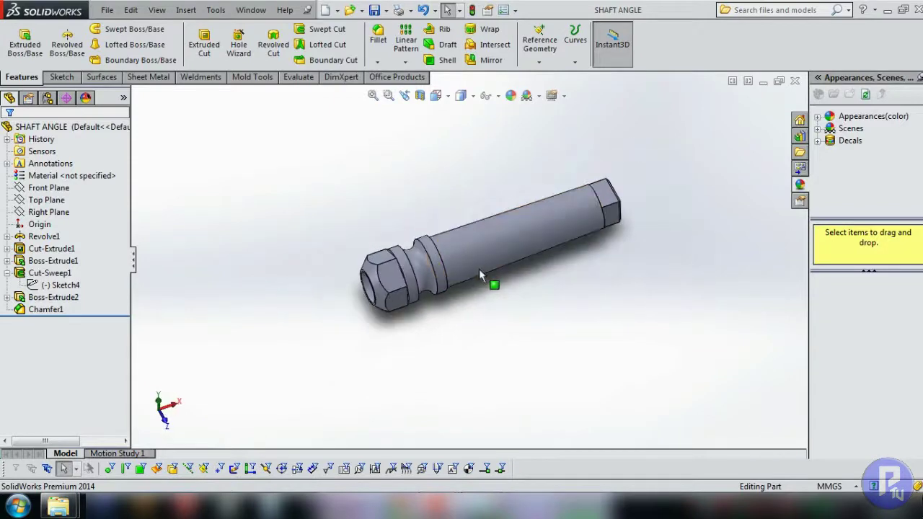
pyautogui.scroll(-1, 530, 162)
# - Try an axis from the shaft's cylindrical face, then cancel it
pyautogui.click(539, 62)
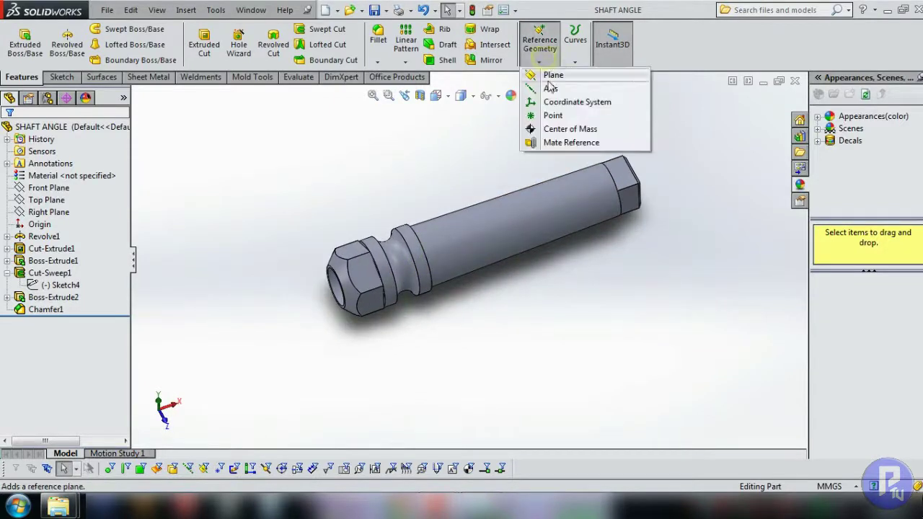
pyautogui.click(551, 88)
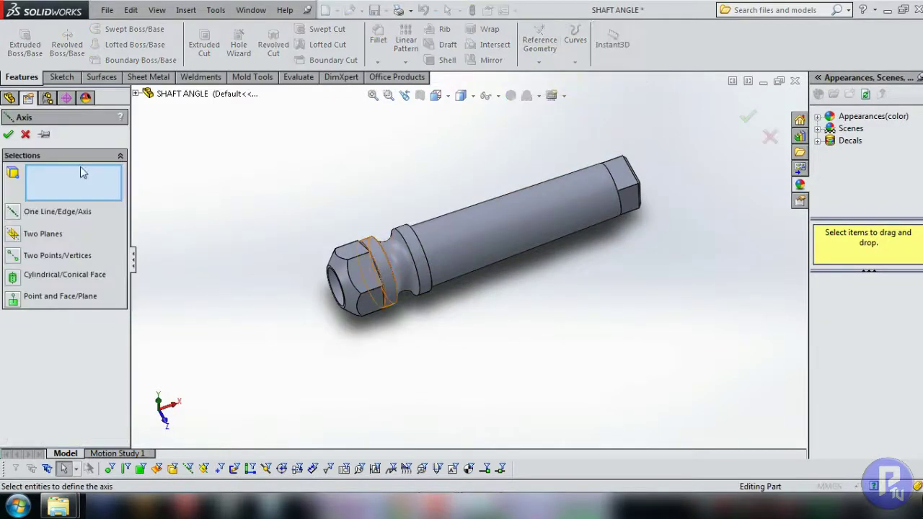
pyautogui.click(13, 280)
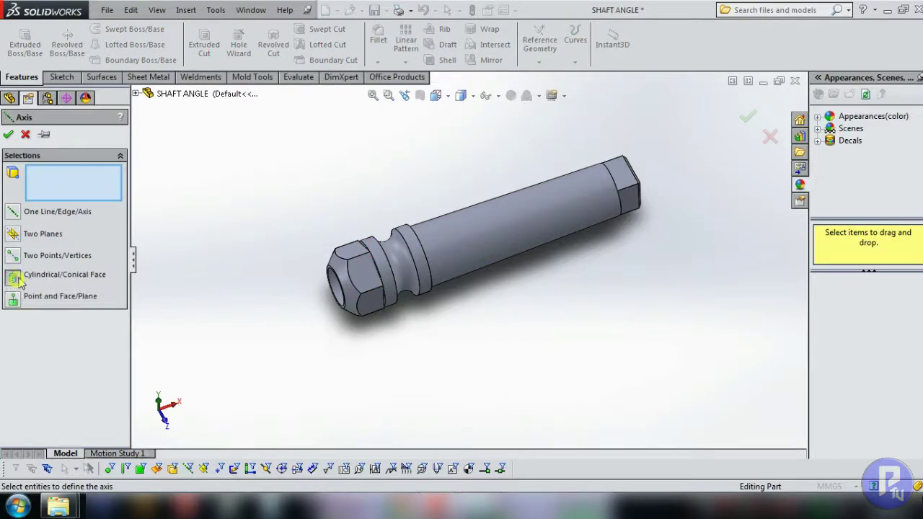
pyautogui.click(458, 229)
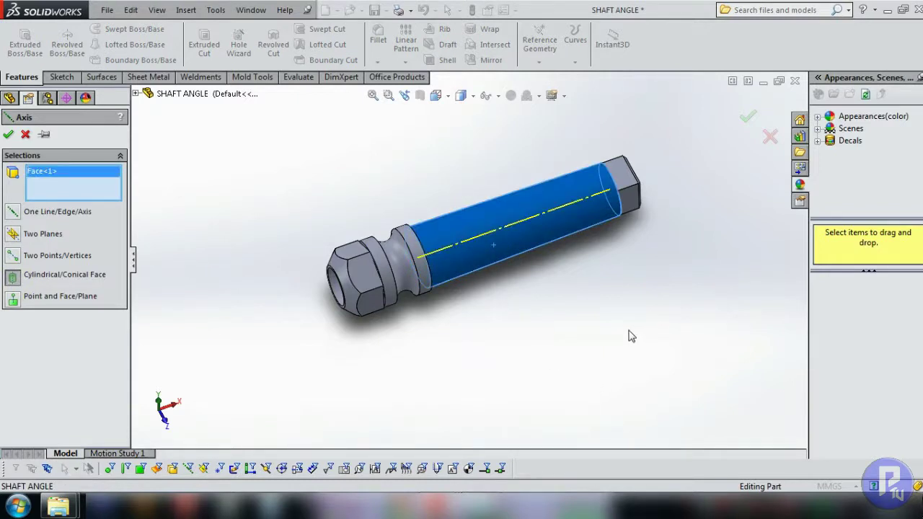
pyautogui.press('Escape')
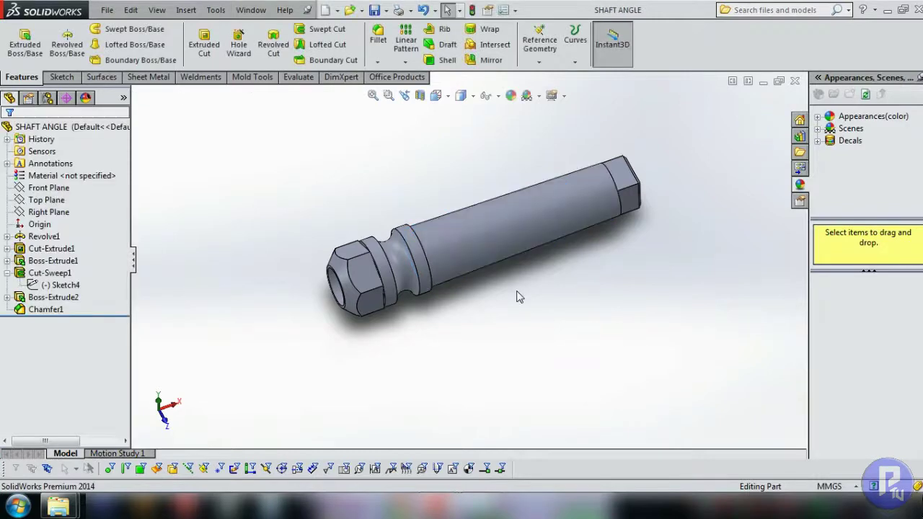
pyautogui.click(131, 9)
pyautogui.click(130, 10)
pyautogui.click(157, 9)
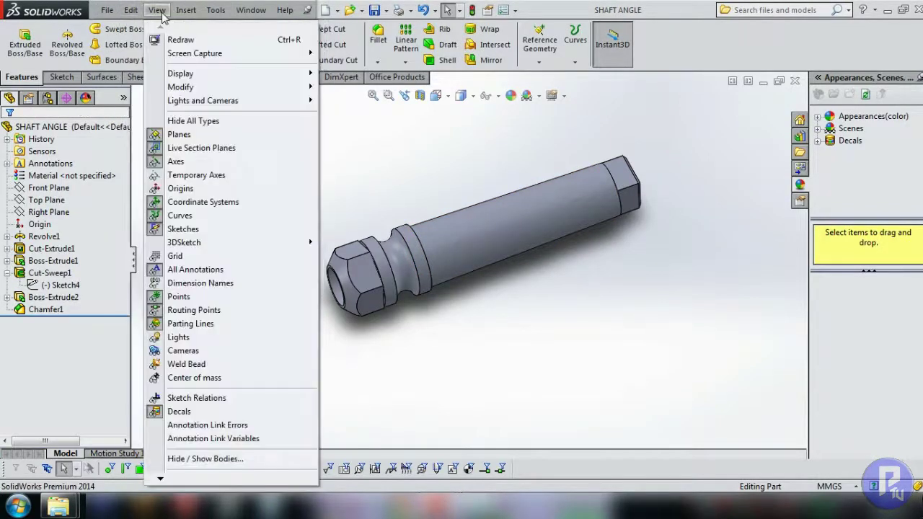
pyautogui.click(215, 180)
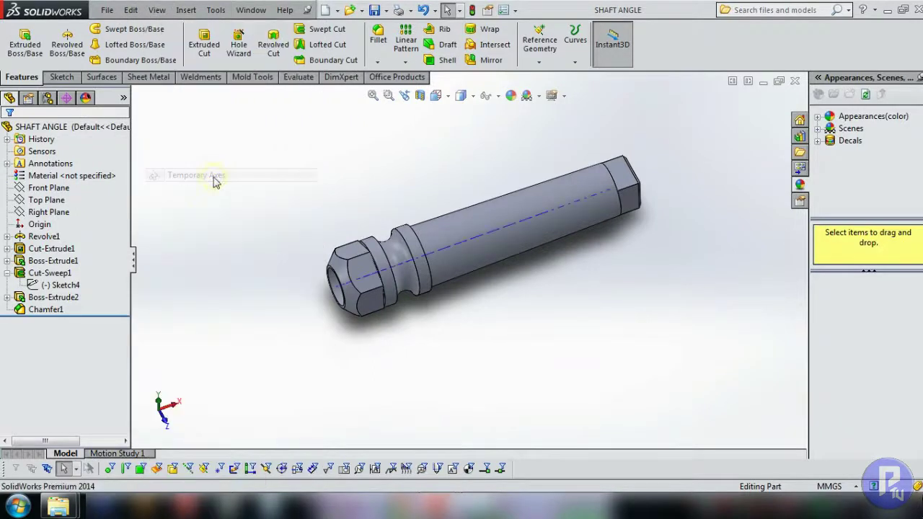
pyautogui.moveTo(665, 290); pyautogui.dragTo(455, 306, button='middle')
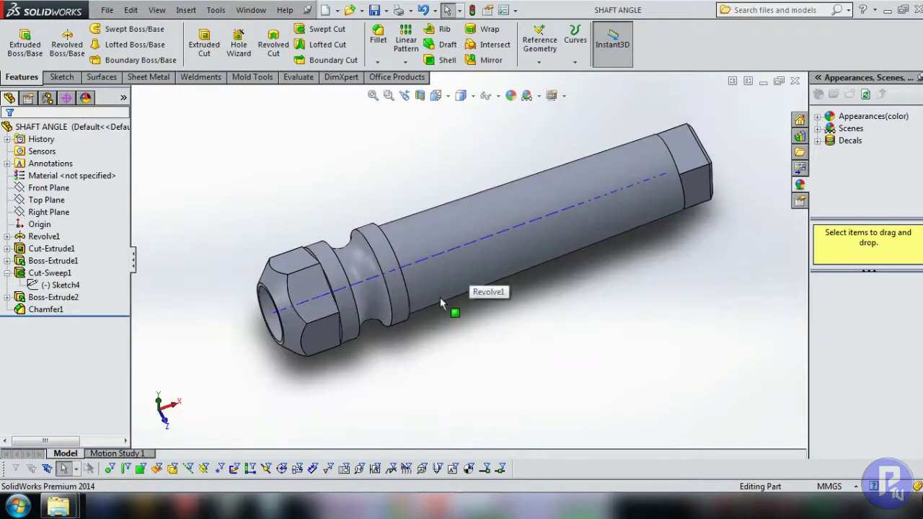
pyautogui.scroll(-3, 359, 312)
pyautogui.scroll(2, 484, 223)
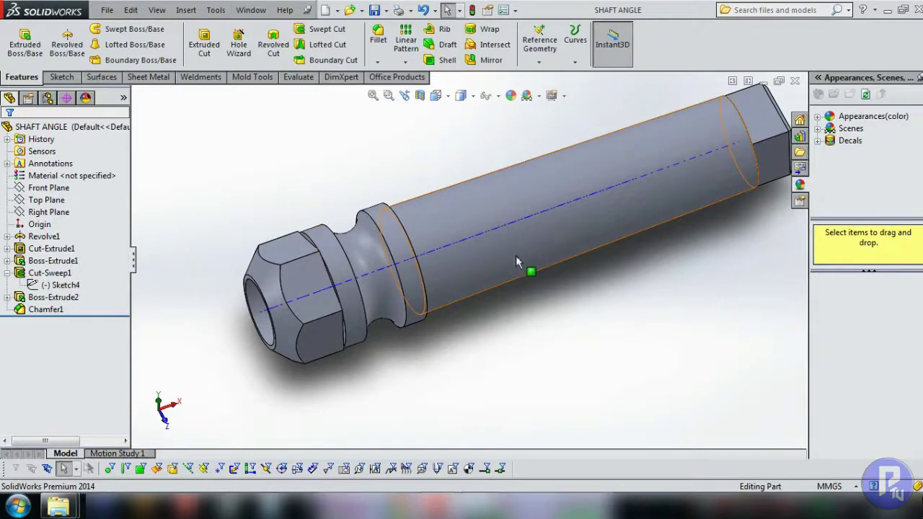
pyautogui.scroll(2, 522, 249)
pyautogui.scroll(-2, 381, 225)
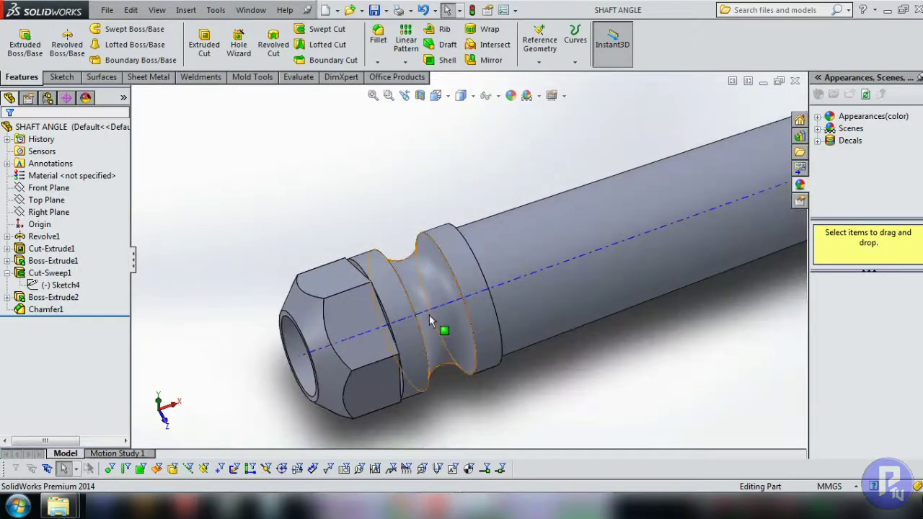
pyautogui.scroll(3, 498, 277)
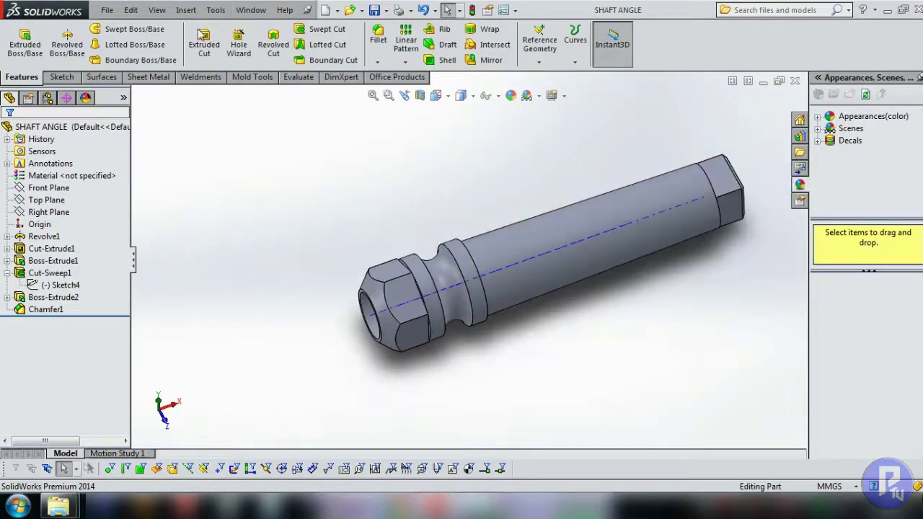
pyautogui.click(160, 11)
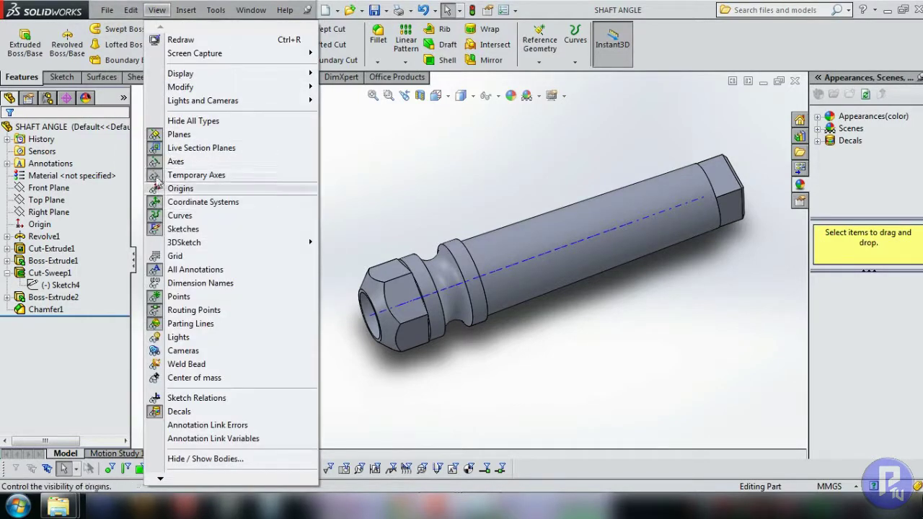
pyautogui.click(160, 175)
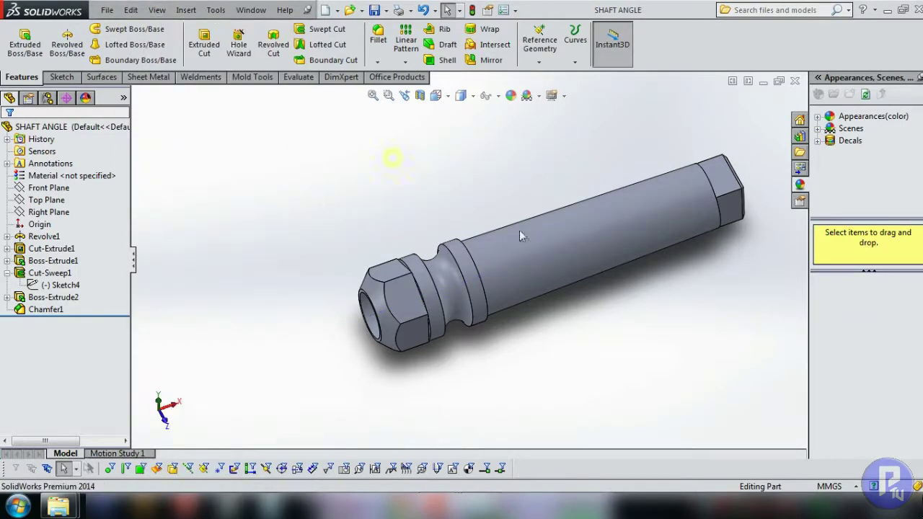
pyautogui.click(540, 62)
# - Create Axis1 from the shaft's main cylindrical face and orbit to view it
pyautogui.click(546, 89)
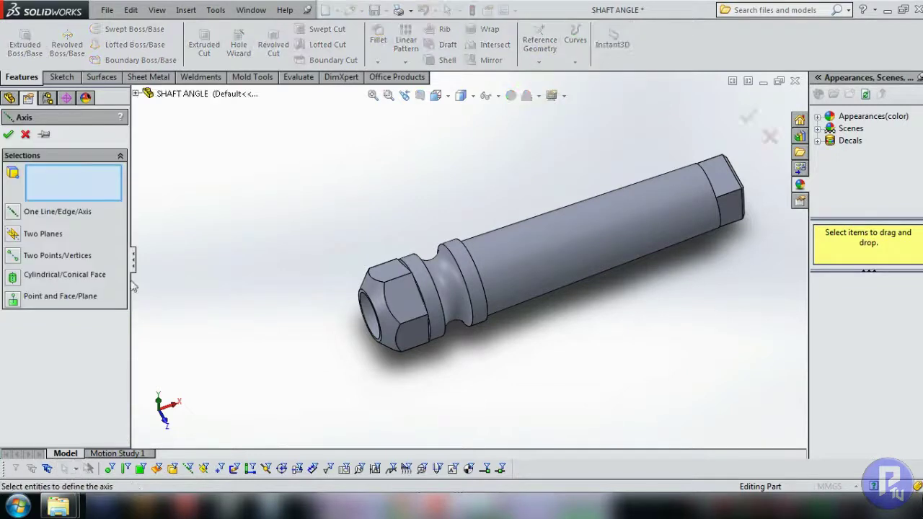
pyautogui.click(592, 251)
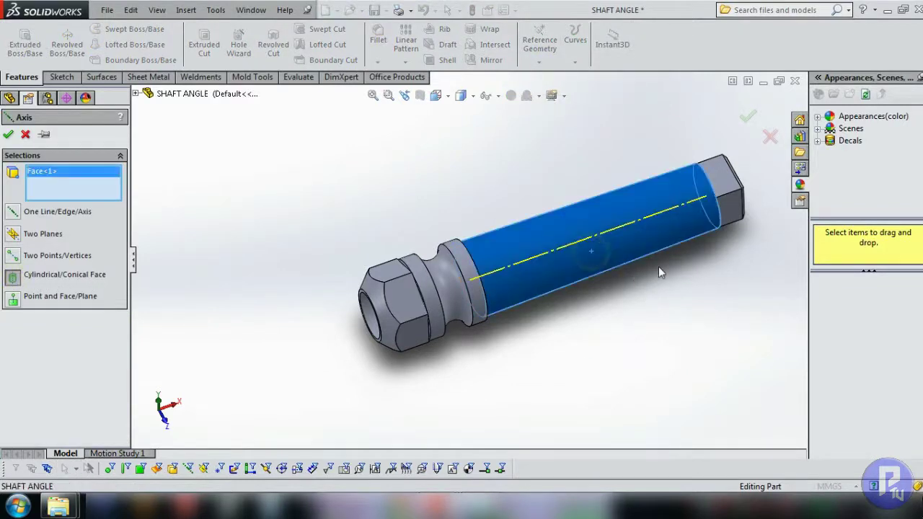
pyautogui.click(747, 117)
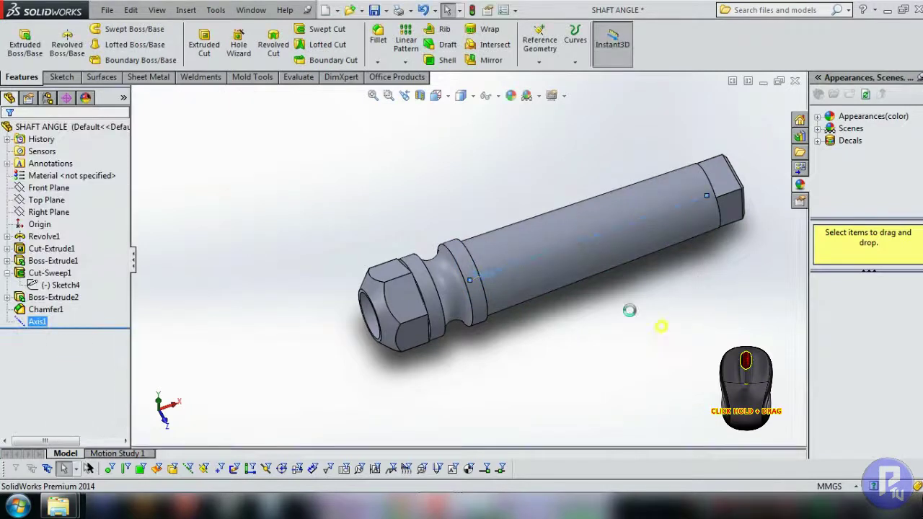
pyautogui.moveTo(628, 313)
pyautogui.mouseDown(button='middle')
pyautogui.moveTo(572, 284)
pyautogui.moveTo(585, 243)
pyautogui.mouseUp(button='middle')
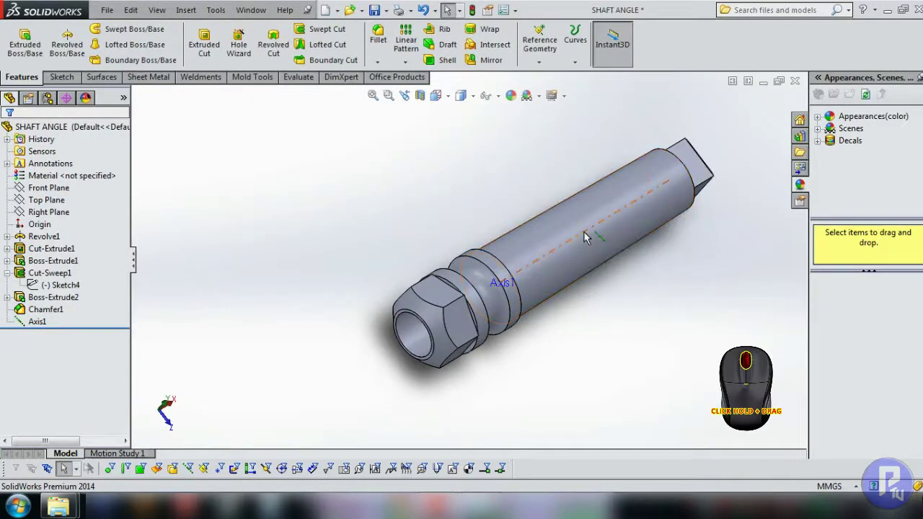
pyautogui.scroll(-3, 637, 312)
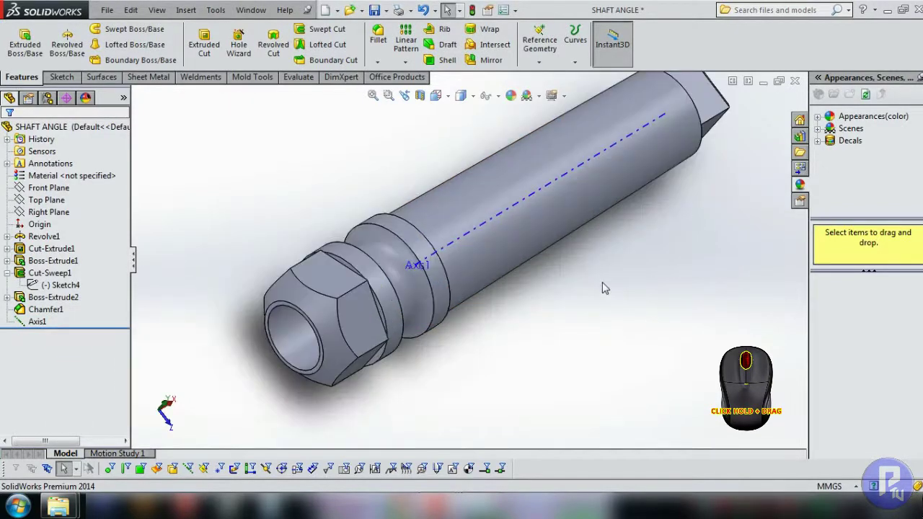
pyautogui.click(550, 63)
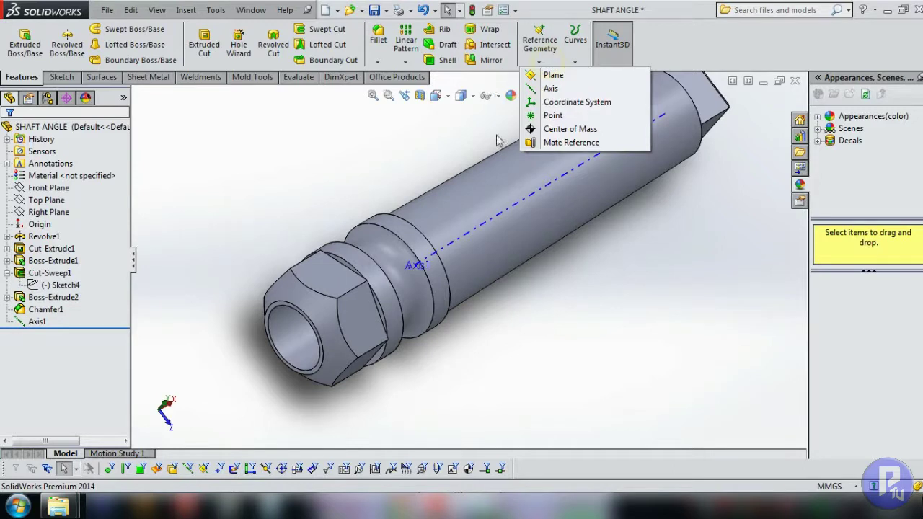
pyautogui.click(555, 88)
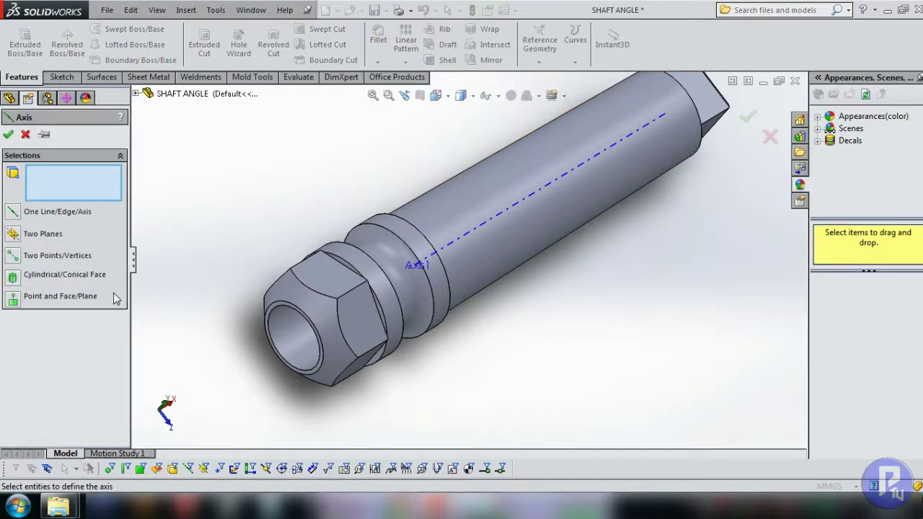
pyautogui.scroll(2, 433, 259)
pyautogui.moveTo(433, 259); pyautogui.dragTo(467, 246, button='middle')
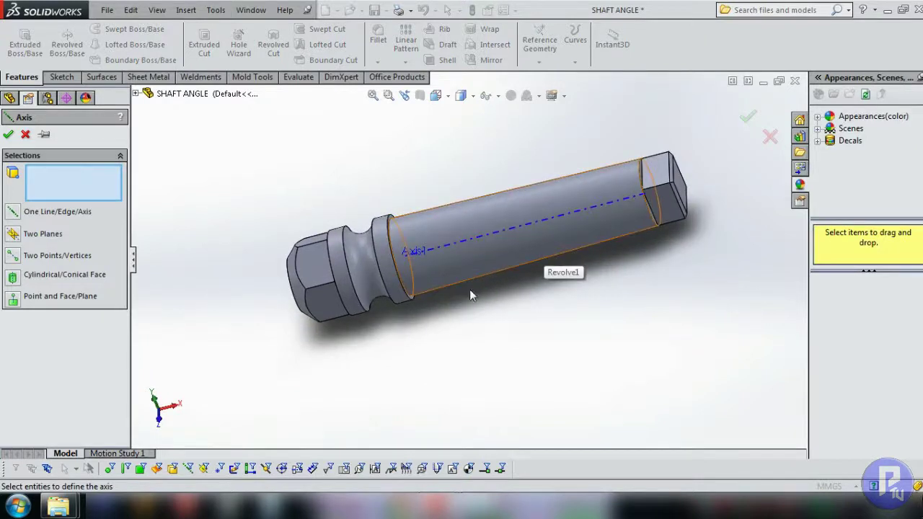
pyautogui.moveTo(469, 295); pyautogui.dragTo(433, 303, button='middle')
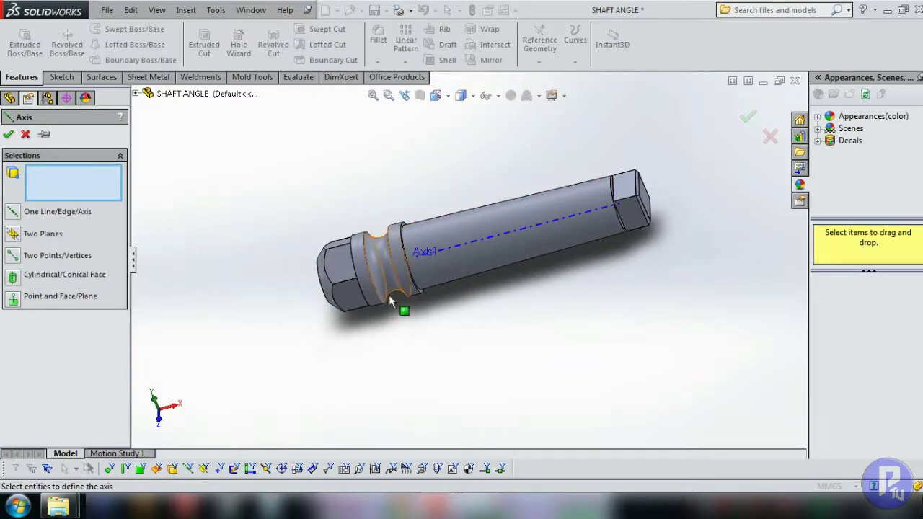
pyautogui.moveTo(412, 263)
pyautogui.mouseDown(button='middle')
pyautogui.moveTo(476, 267)
pyautogui.moveTo(30, 284)
pyautogui.mouseUp(button='middle')
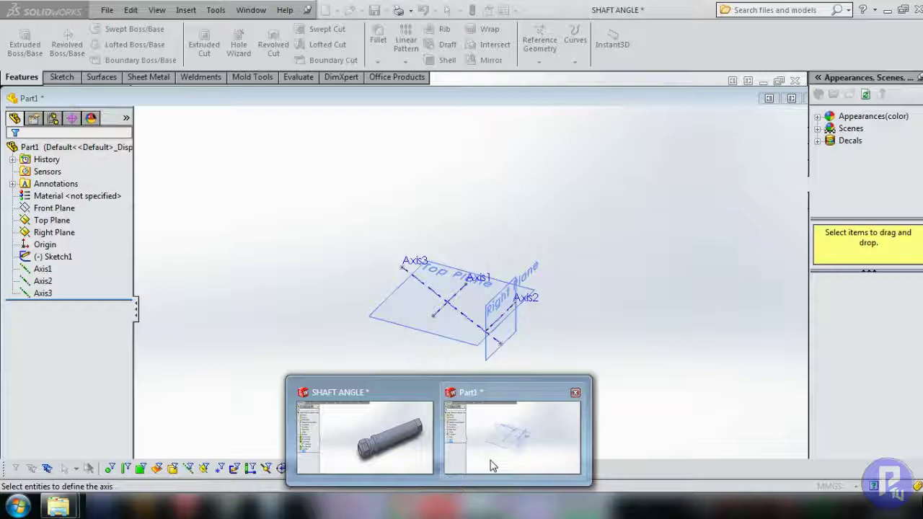
pyautogui.moveTo(58, 507)
pyautogui.click(493, 465)
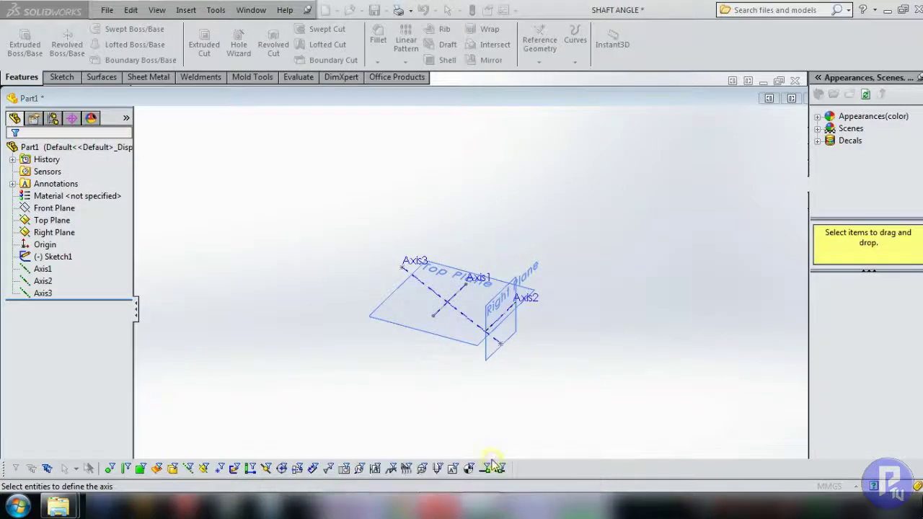
pyautogui.moveTo(438, 507)
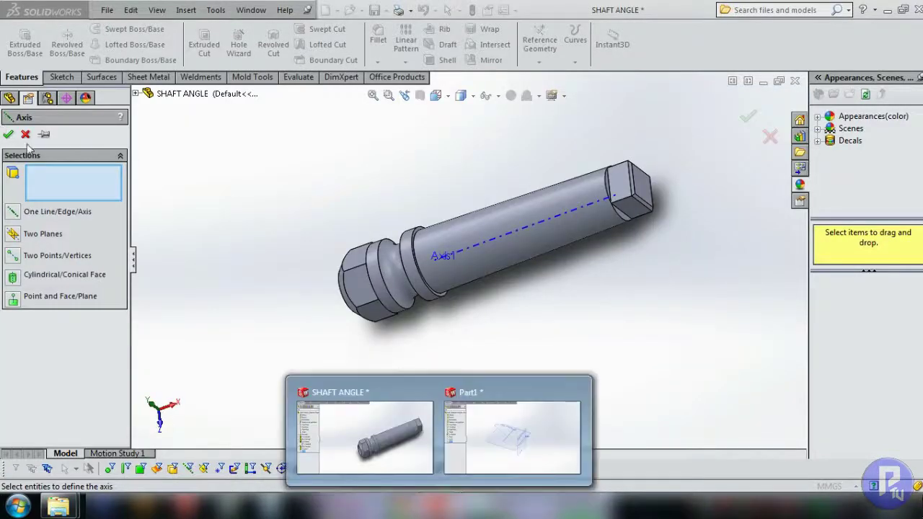
# - Accept Axis1 on the shaft, then return to Part1 showing Axis1–Axis3 across Top and Right Planes
pyautogui.click(8, 134)
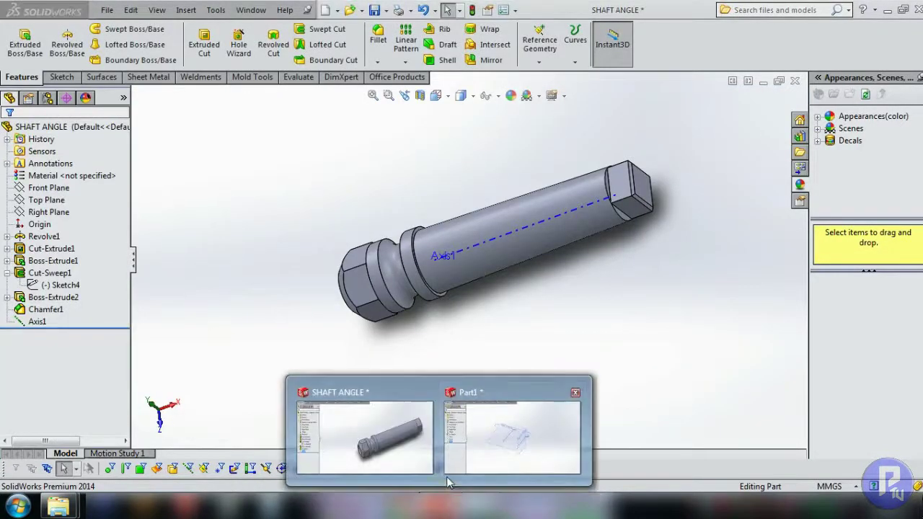
pyautogui.click(491, 445)
pyautogui.scroll(-2, 445, 282)
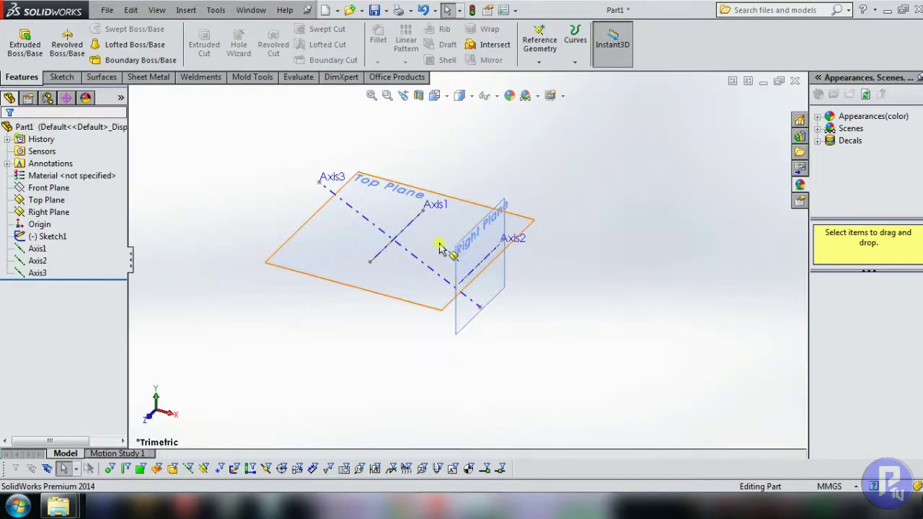
pyautogui.click(494, 297)
pyautogui.click(537, 369)
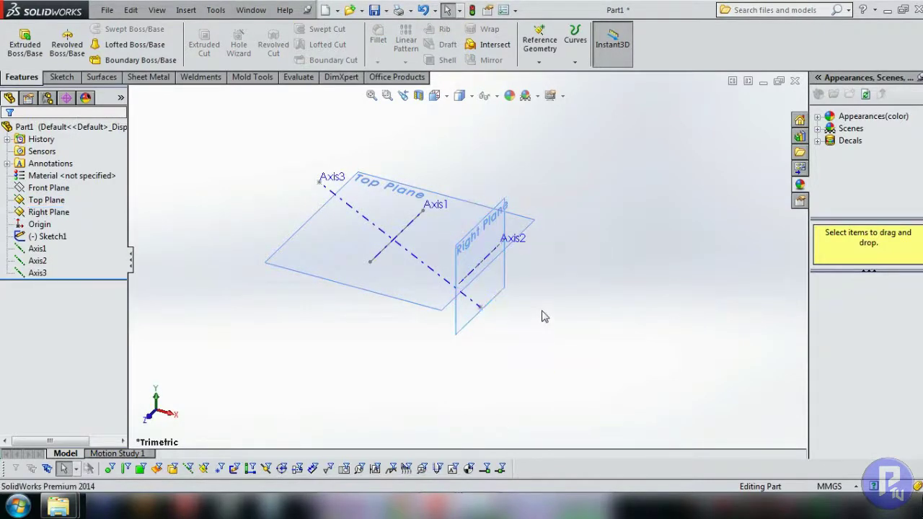
pyautogui.scroll(-1, 471, 258)
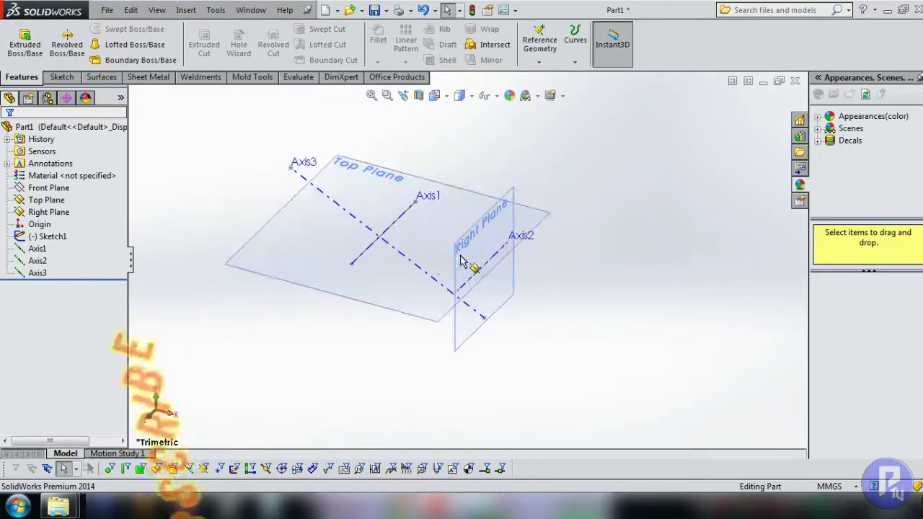
pyautogui.click(539, 62)
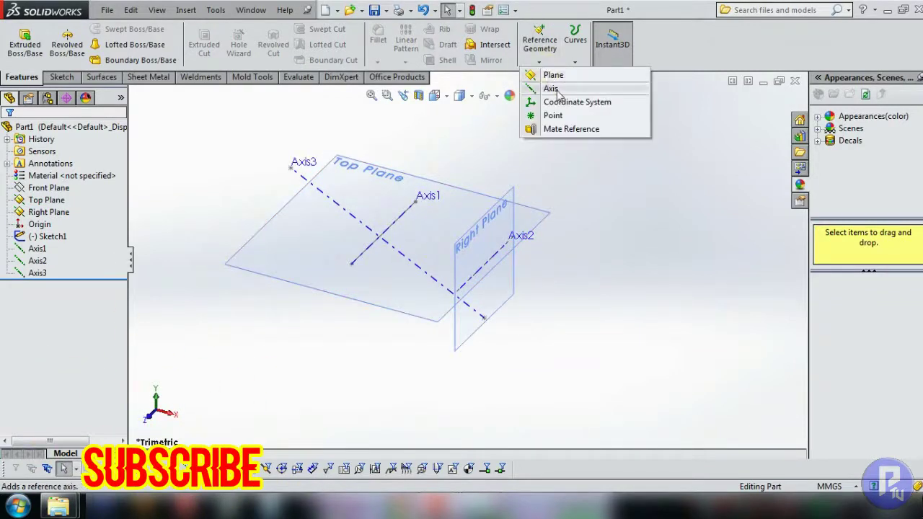
# - Create Axis4 from Point1@Sketch1 and the Right Plane using the Point and Face/Plane option
pyautogui.click(557, 89)
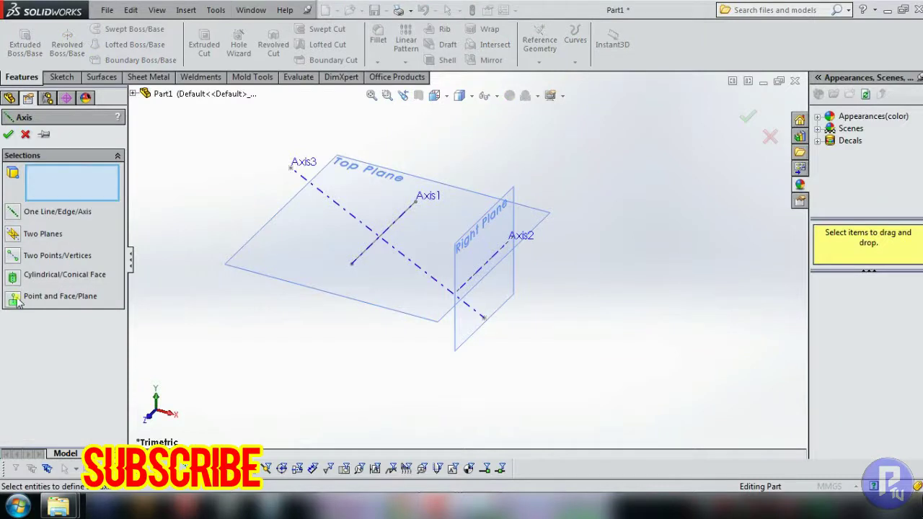
pyautogui.click(492, 256)
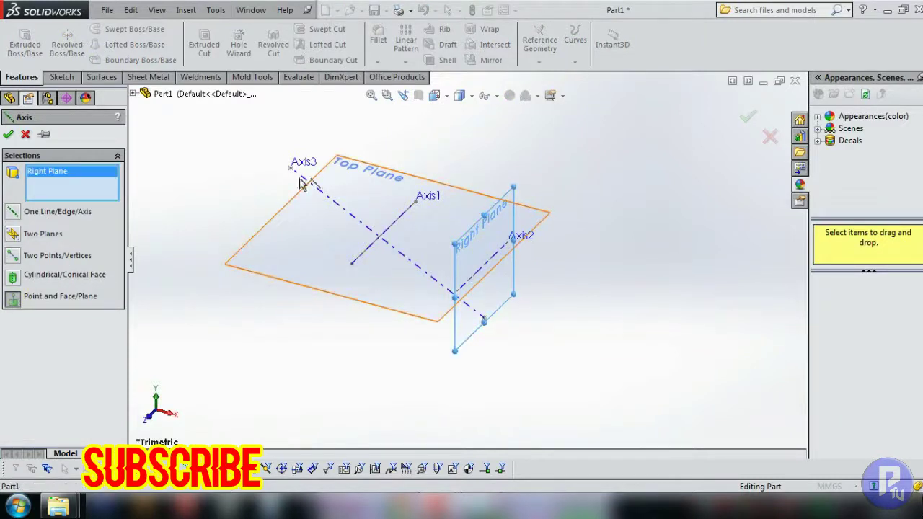
pyautogui.moveTo(426, 205)
pyautogui.mouseDown(button='middle')
pyautogui.moveTo(510, 194)
pyautogui.moveTo(447, 223)
pyautogui.mouseUp(button='middle')
pyautogui.click(447, 220)
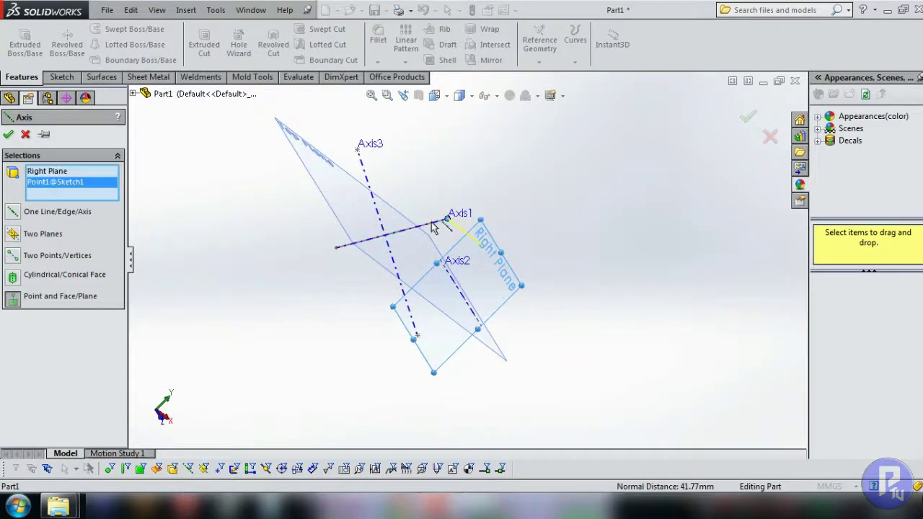
pyautogui.moveTo(498, 238)
pyautogui.mouseDown(button='middle')
pyautogui.moveTo(474, 233)
pyautogui.moveTo(449, 291)
pyautogui.moveTo(501, 278)
pyautogui.moveTo(449, 267)
pyautogui.mouseUp(button='middle')
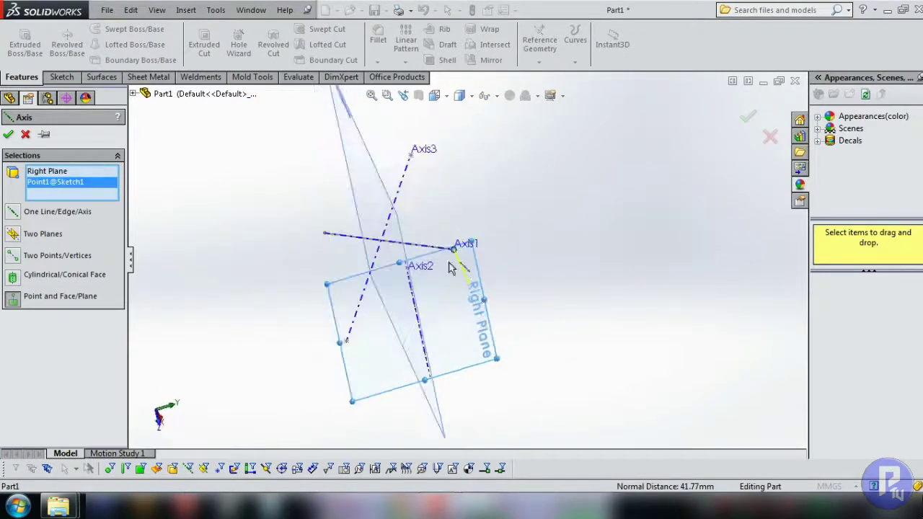
pyautogui.click(8, 135)
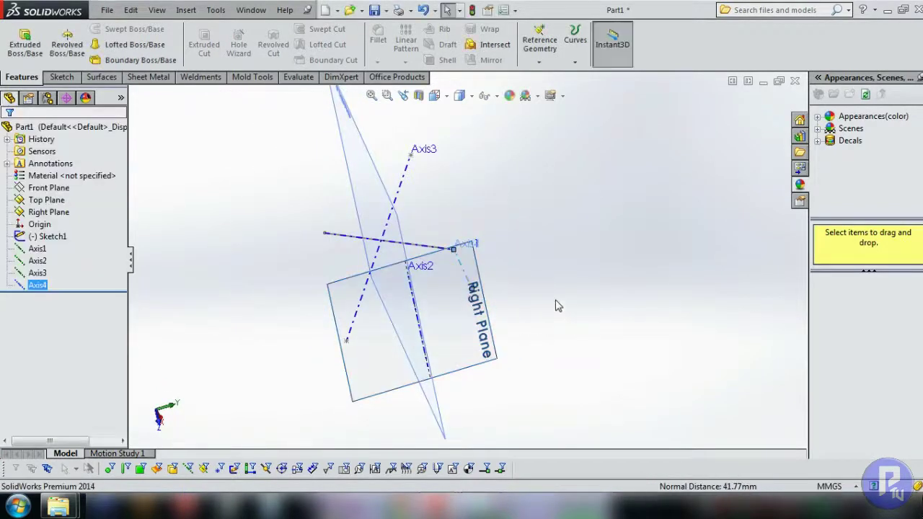
pyautogui.scroll(-3, 466, 261)
pyautogui.moveTo(466, 261); pyautogui.dragTo(474, 296, button='middle')
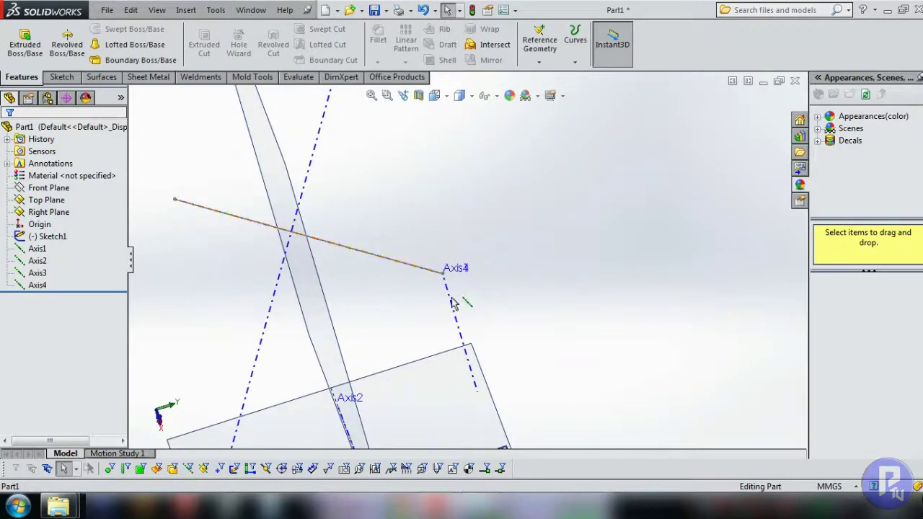
pyautogui.click(447, 303)
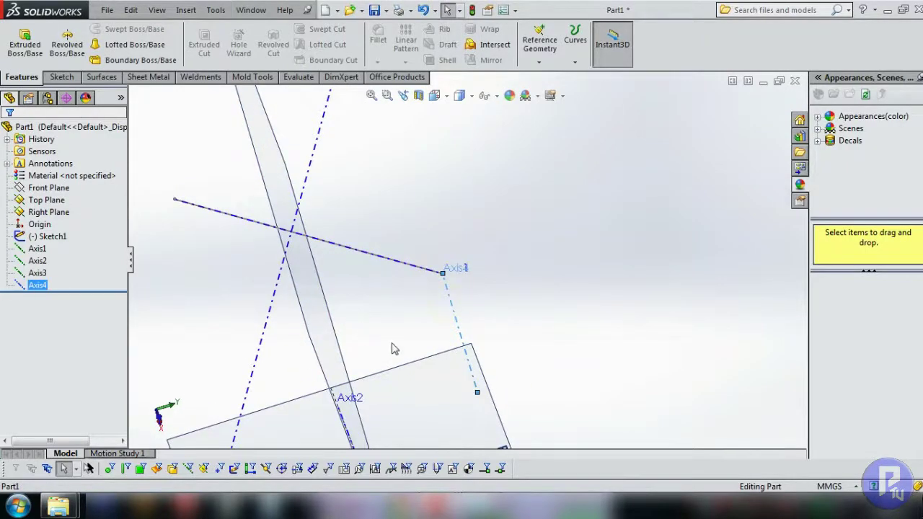
pyautogui.moveTo(392, 349)
pyautogui.mouseDown(button='middle')
pyautogui.moveTo(455, 365)
pyautogui.moveTo(449, 310)
pyautogui.moveTo(368, 325)
pyautogui.moveTo(392, 258)
pyautogui.moveTo(432, 334)
pyautogui.moveTo(470, 238)
pyautogui.mouseUp(button='middle')
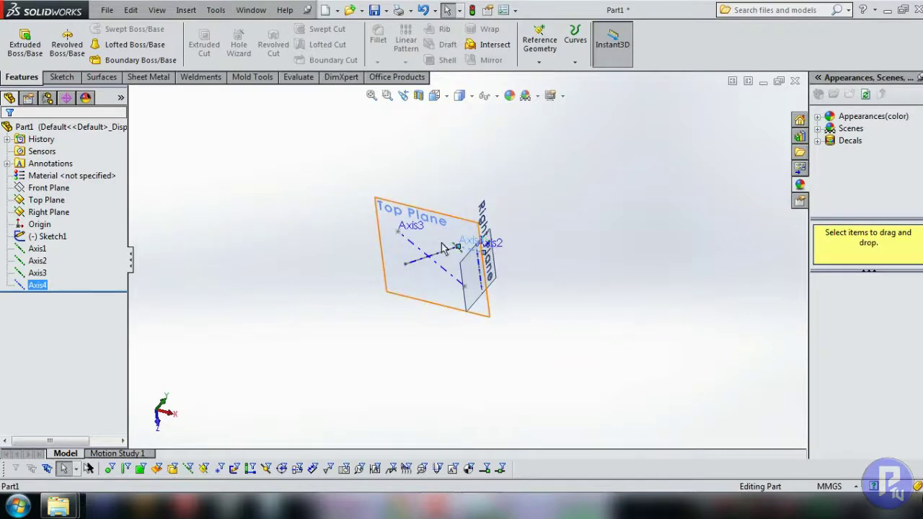
pyautogui.moveTo(436, 245); pyautogui.dragTo(456, 268, button='middle')
pyautogui.scroll(-2, 456, 260)
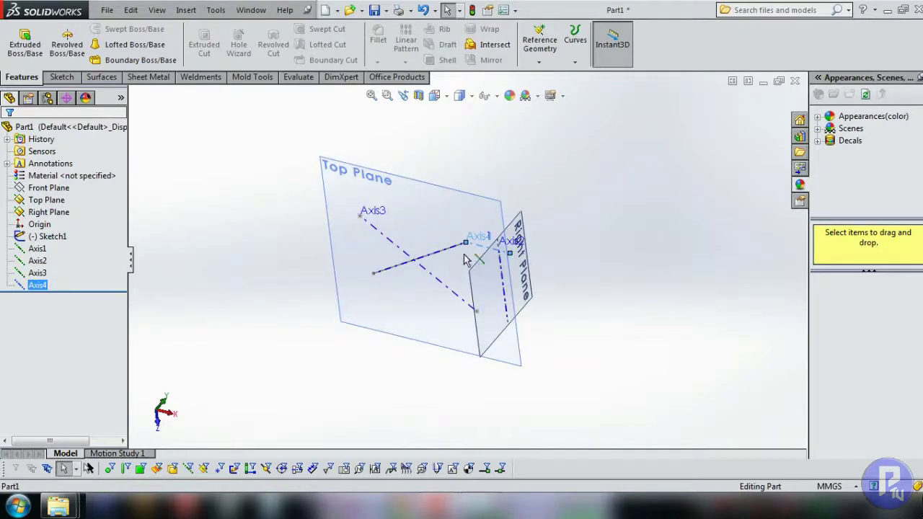
pyautogui.moveTo(467, 261)
pyautogui.mouseDown(button='middle')
pyautogui.moveTo(500, 194)
pyautogui.moveTo(425, 257)
pyautogui.moveTo(326, 368)
pyautogui.moveTo(377, 336)
pyautogui.moveTo(494, 315)
pyautogui.moveTo(609, 258)
pyautogui.mouseUp(button='middle')
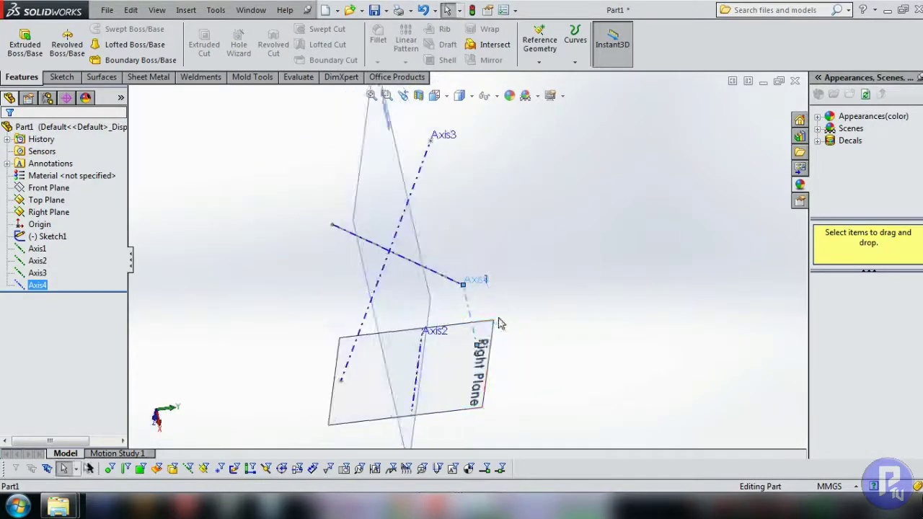
pyautogui.click(610, 258)
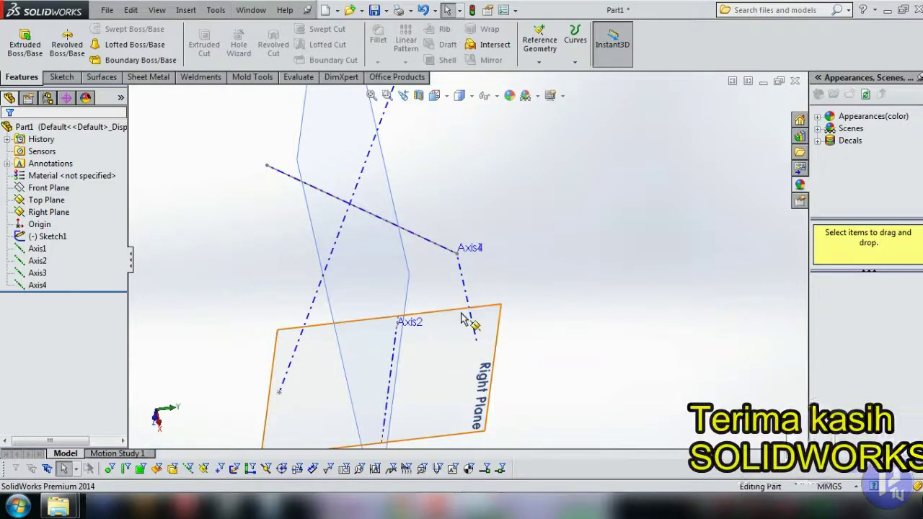
pyautogui.moveTo(470, 315)
pyautogui.mouseDown(button='middle')
pyautogui.moveTo(457, 311)
pyautogui.moveTo(492, 330)
pyautogui.moveTo(487, 339)
pyautogui.mouseUp(button='middle')
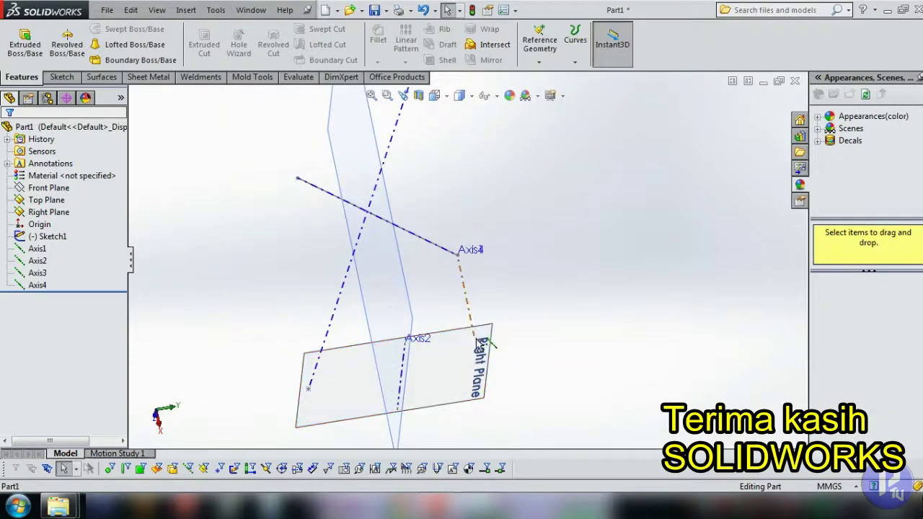